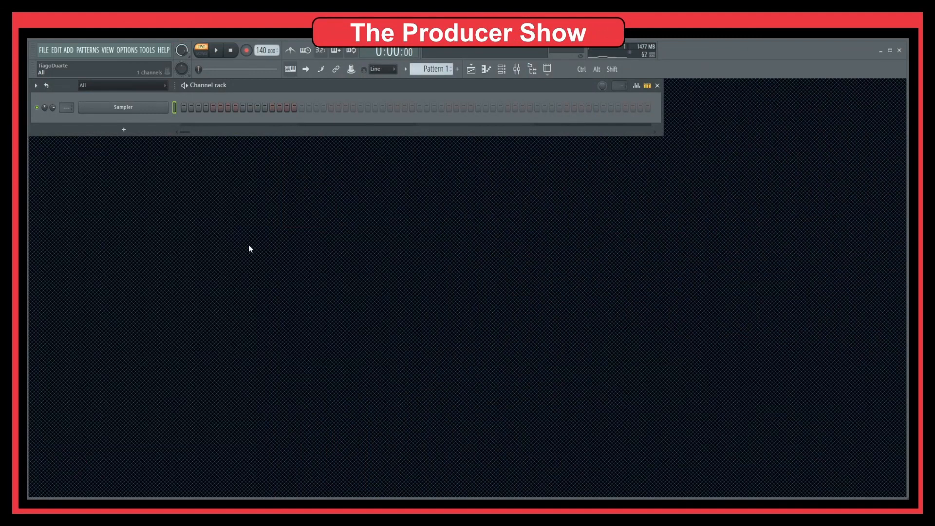
# Load the EQUO graphic equalizer into slot 1 of mixer Insert 1, enlarge its window and close the mixer
pyautogui.click(517, 68)
pyautogui.click(832, 303)
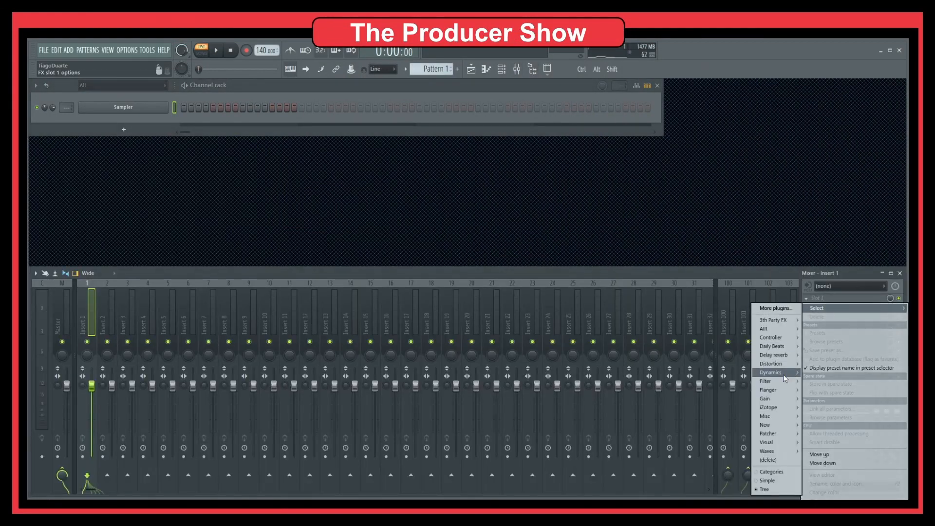
pyautogui.moveTo(781, 381)
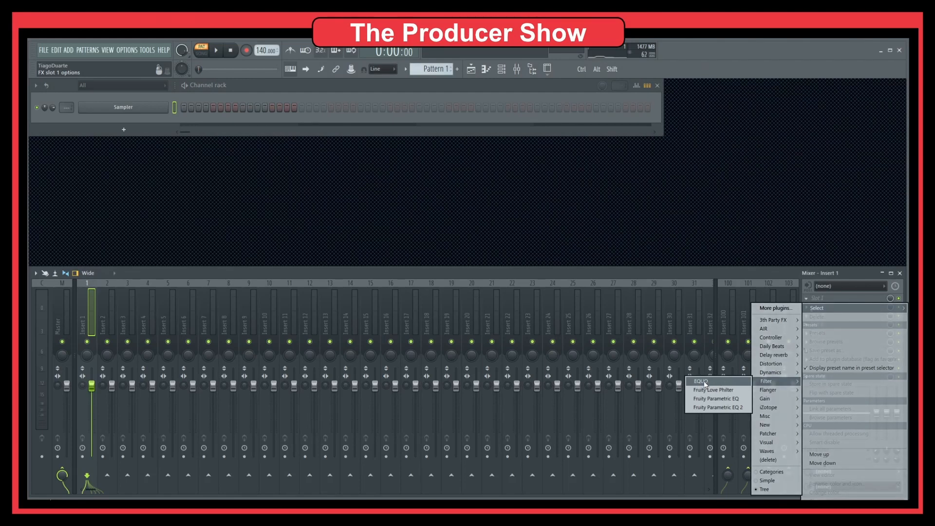
pyautogui.click(705, 382)
pyautogui.moveTo(403, 163); pyautogui.dragTo(422, 166)
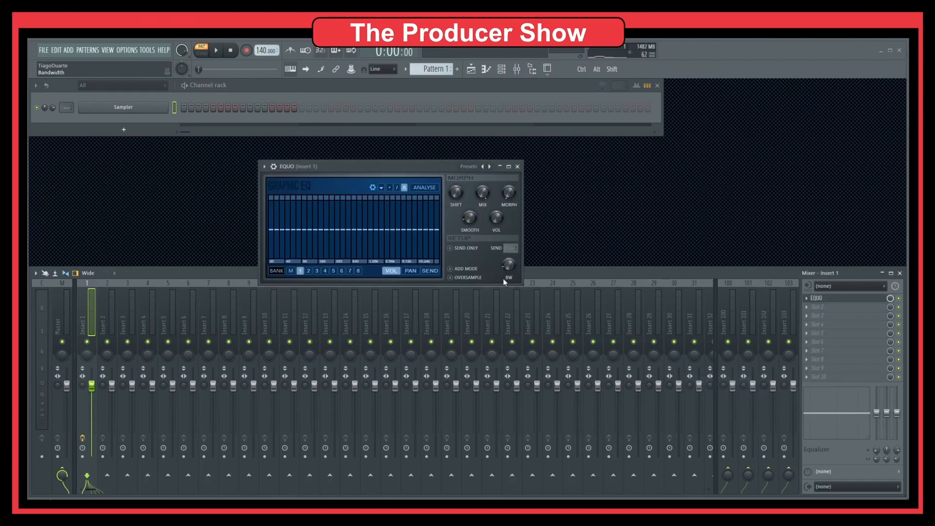
pyautogui.moveTo(523, 284); pyautogui.dragTo(634, 364)
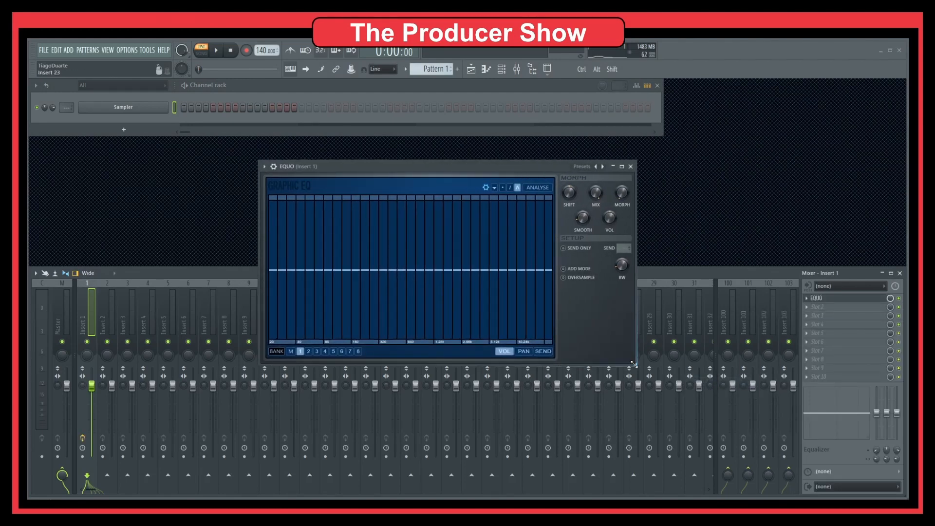
pyautogui.click(900, 273)
pyautogui.moveTo(449, 166); pyautogui.dragTo(444, 180)
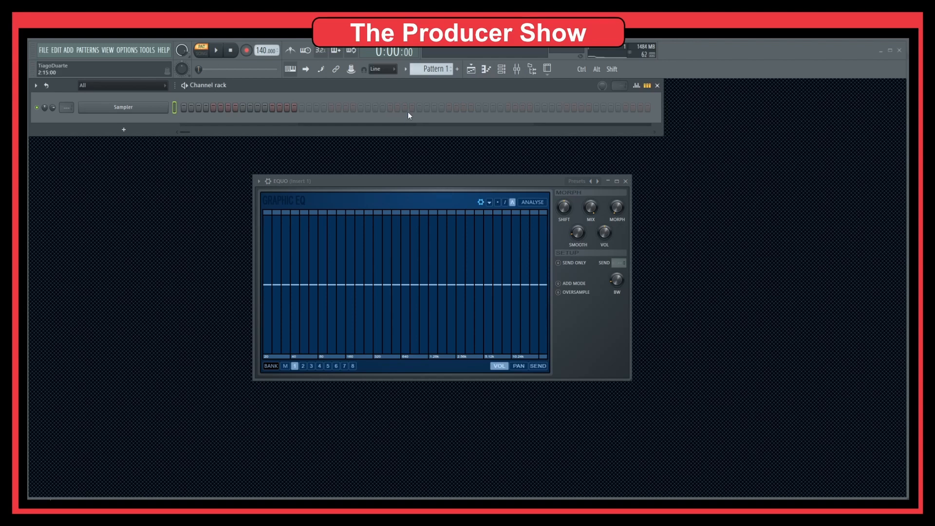
# Place the "791 - Slight Movement Mix" audio file at the start of playlist Track 1
pyautogui.click(471, 69)
pyautogui.moveTo(430, 198); pyautogui.dragTo(403, 230)
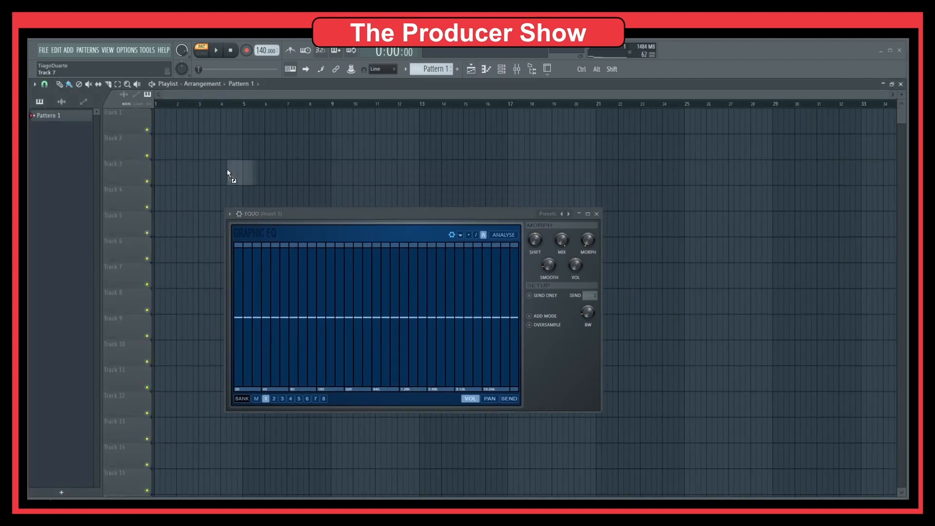
pyautogui.moveTo(228, 173); pyautogui.dragTo(188, 126)
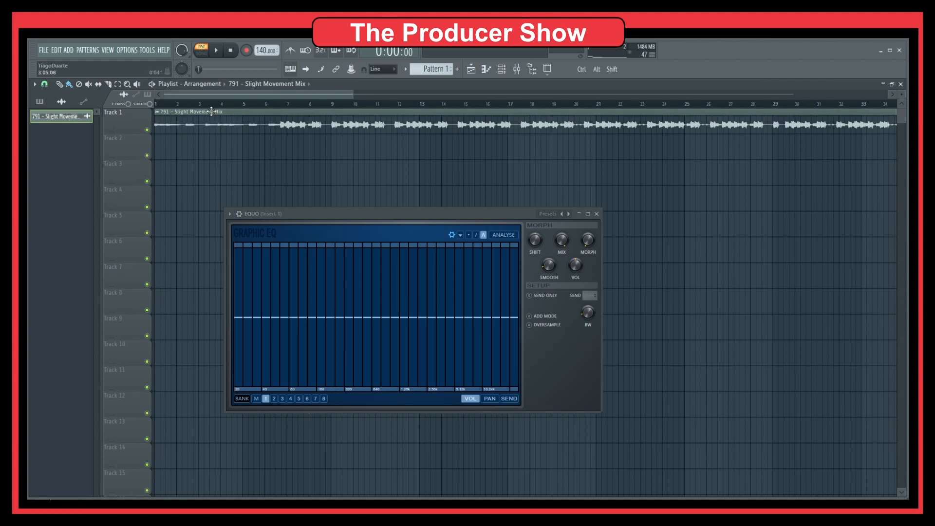
# Mark the playlist section from bar 87 to about bar 106 and play it back with EQUO in view
pyautogui.keyDown('ctrl'); pyautogui.rightClick(281, 141); pyautogui.keyUp('ctrl')
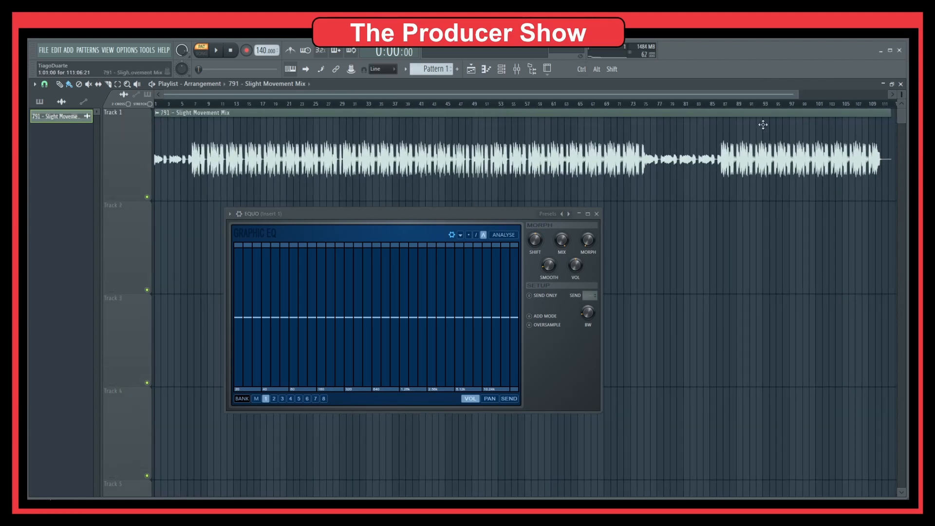
pyautogui.moveTo(723, 103); pyautogui.dragTo(852, 105)
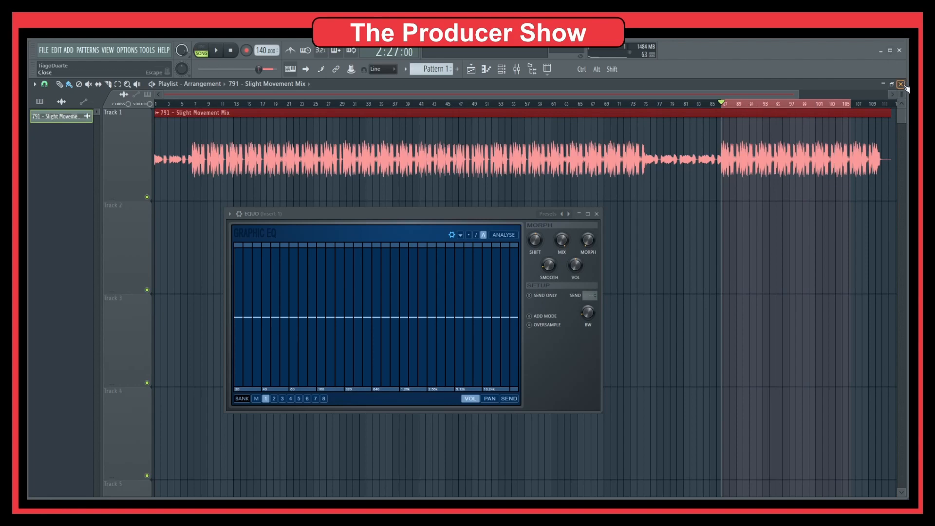
pyautogui.click(901, 84)
pyautogui.press('space')
pyautogui.moveTo(425, 215); pyautogui.dragTo(417, 174)
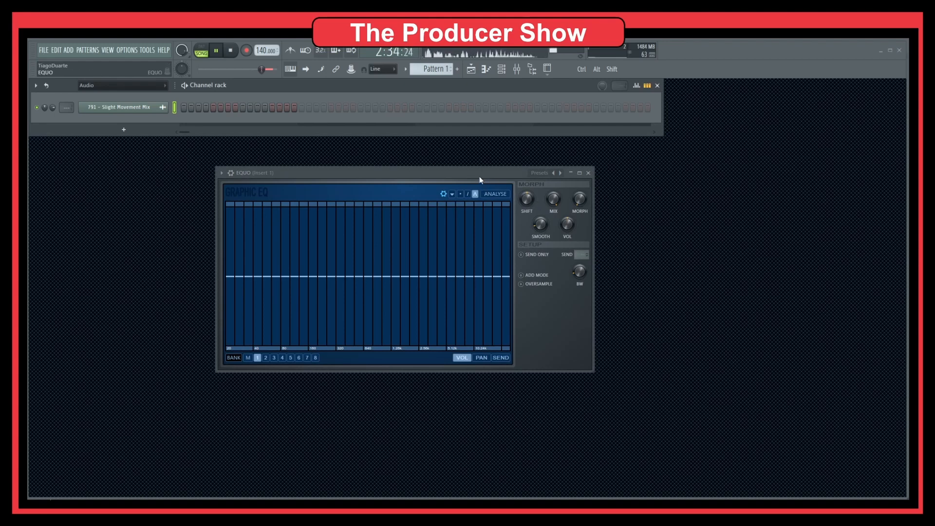
pyautogui.press('space')
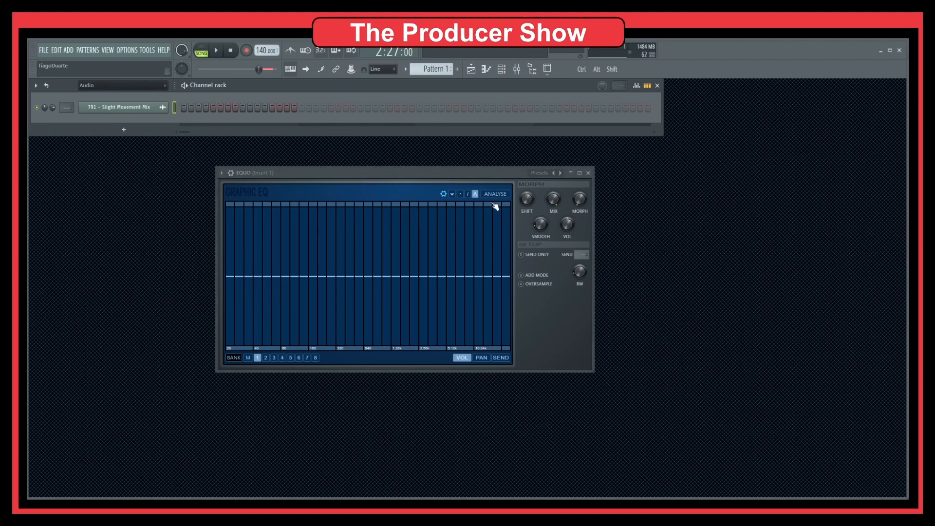
# Try to analyse the playing mix with EQUO before the audio channel is routed to its mixer track
pyautogui.press('space')
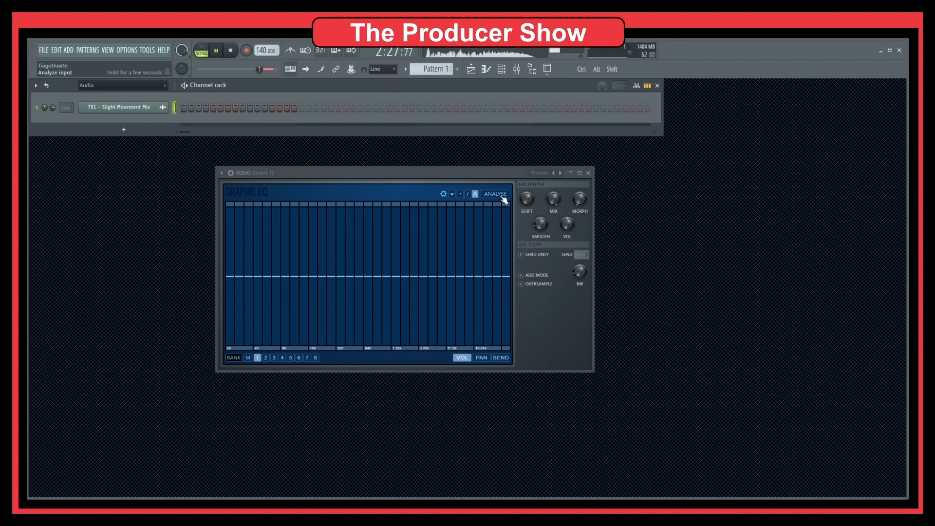
pyautogui.click(502, 194)
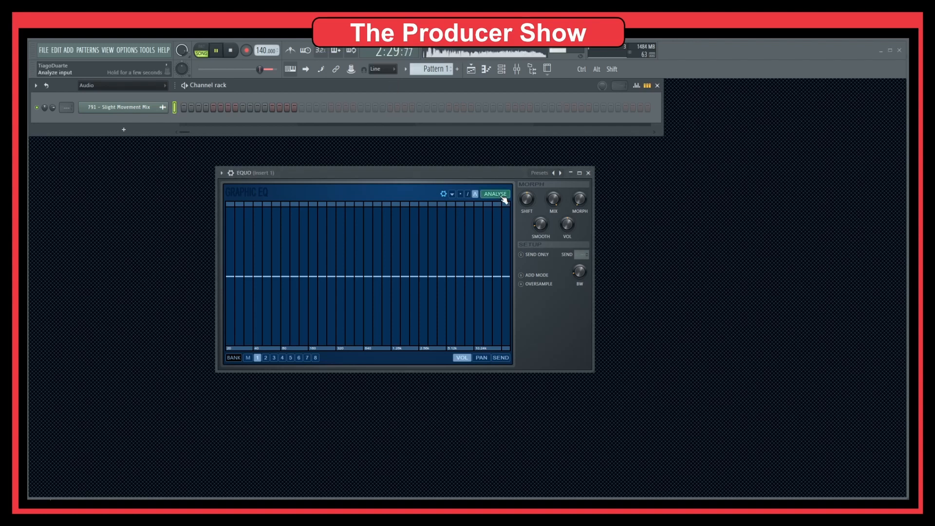
pyautogui.click(503, 197)
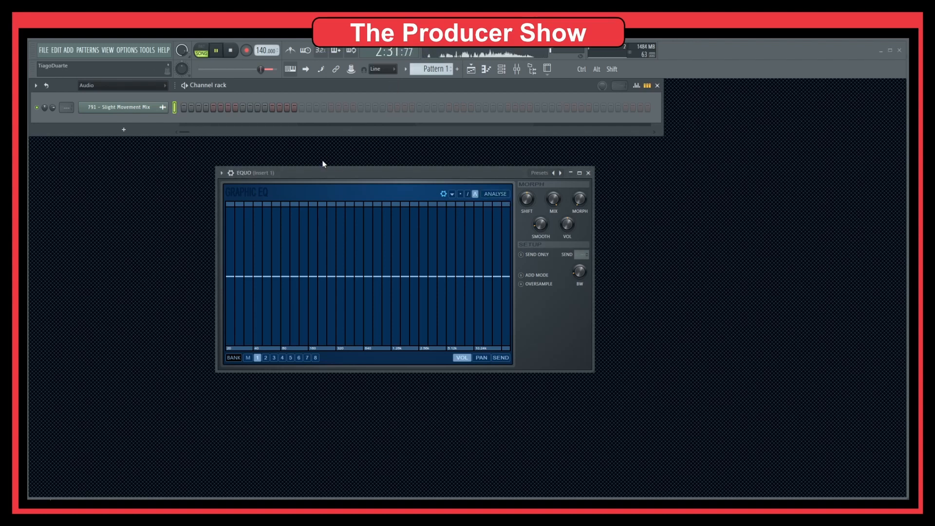
pyautogui.press('space')
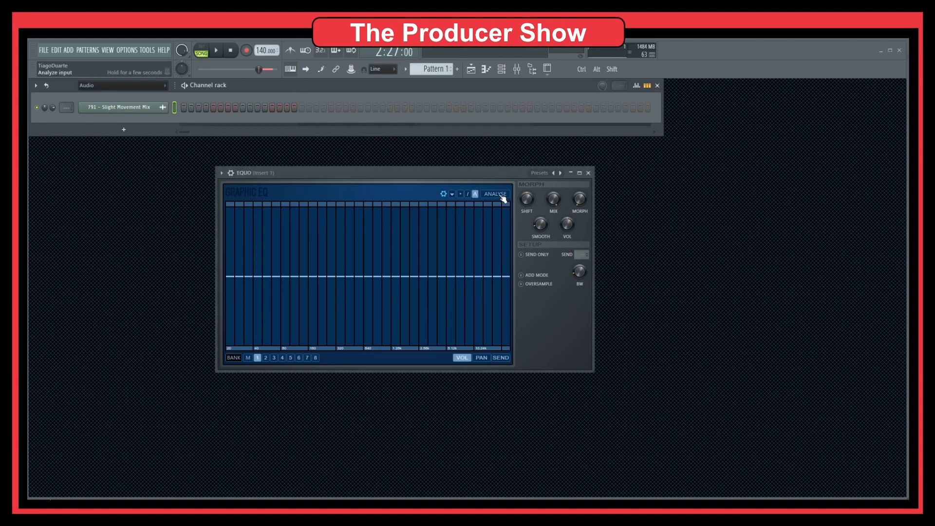
# Route the "791 - Slight Movement Mix" channel to mixer track 1 and move the EQUO window aside
pyautogui.click(517, 69)
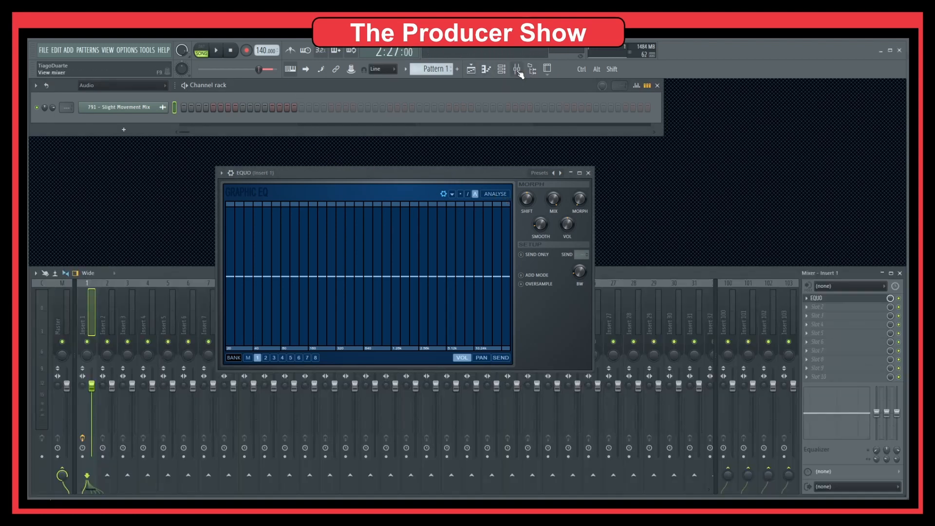
pyautogui.moveTo(64, 107); pyautogui.dragTo(64, 103)
pyautogui.click(900, 273)
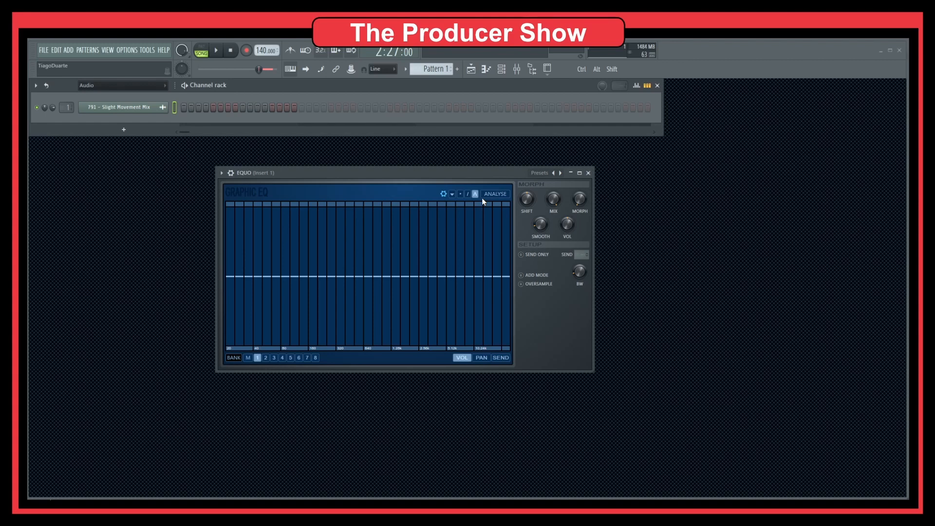
pyautogui.moveTo(424, 173); pyautogui.dragTo(613, 131)
# Load PAZ-Analyzer Stereo into slot 10 of mixer Insert 1, close the mixer and place the analyzer beside EQUO
pyautogui.click(517, 69)
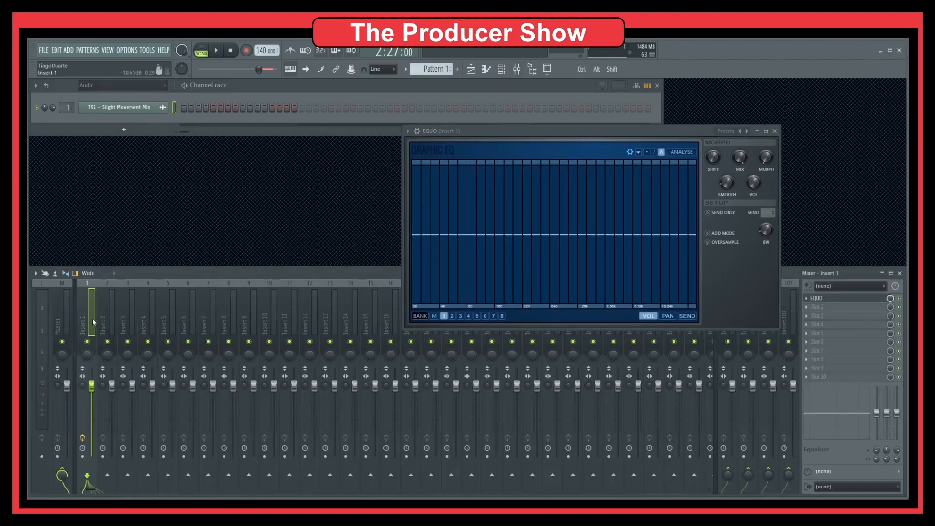
pyautogui.click(819, 376)
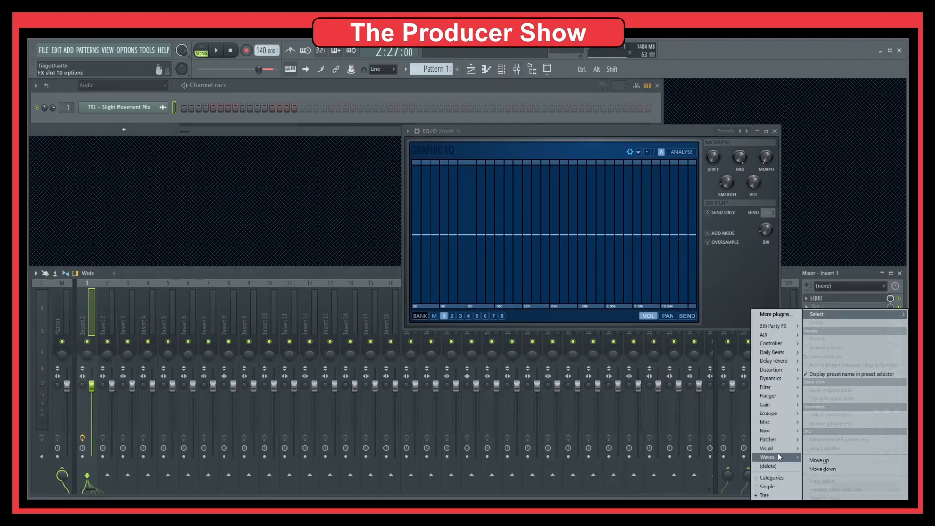
pyautogui.moveTo(780, 457)
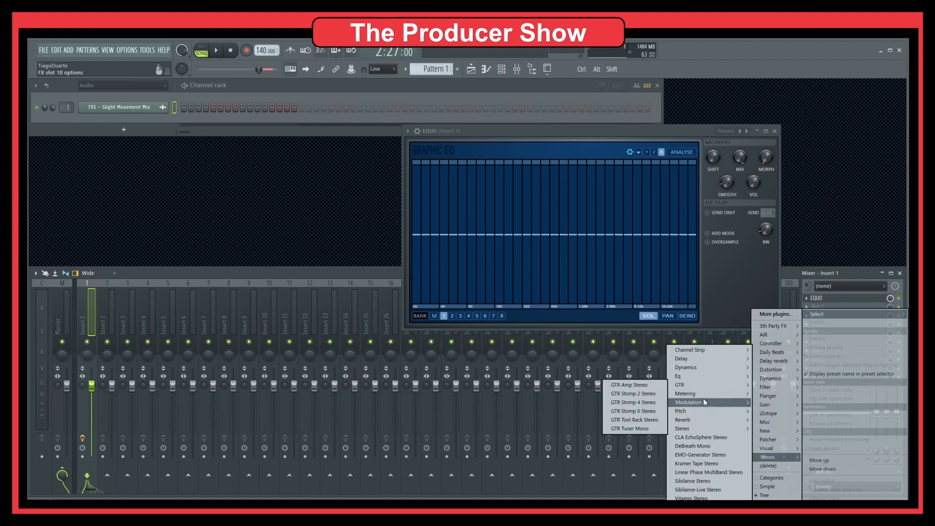
pyautogui.moveTo(702, 393)
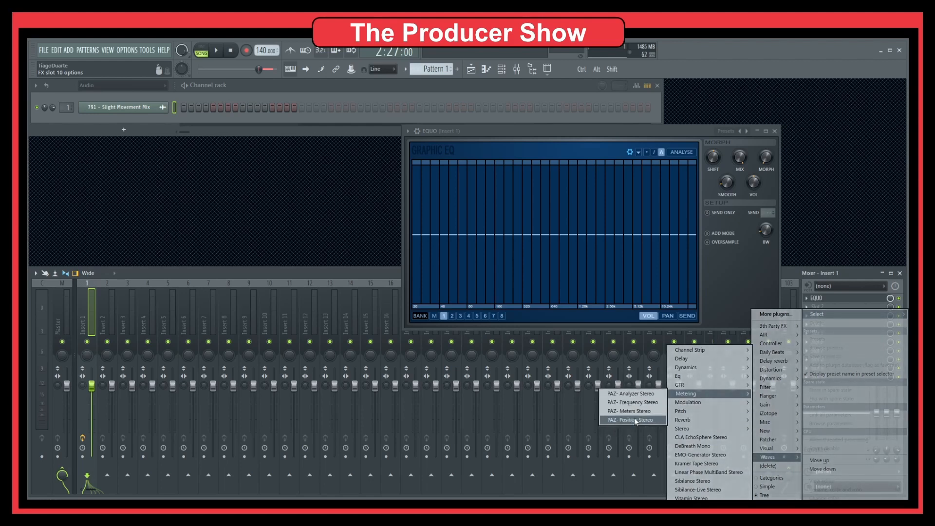
pyautogui.click(632, 394)
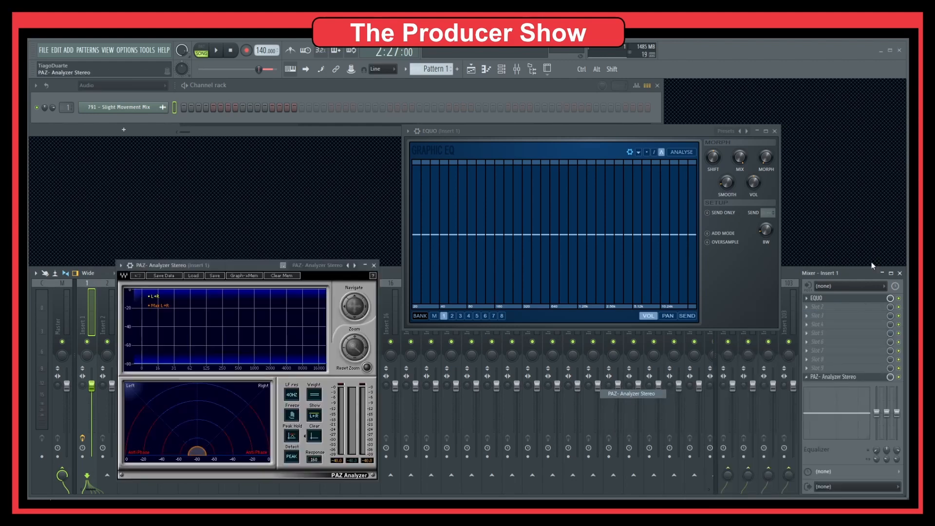
pyautogui.click(900, 274)
pyautogui.moveTo(238, 263); pyautogui.dragTo(231, 157)
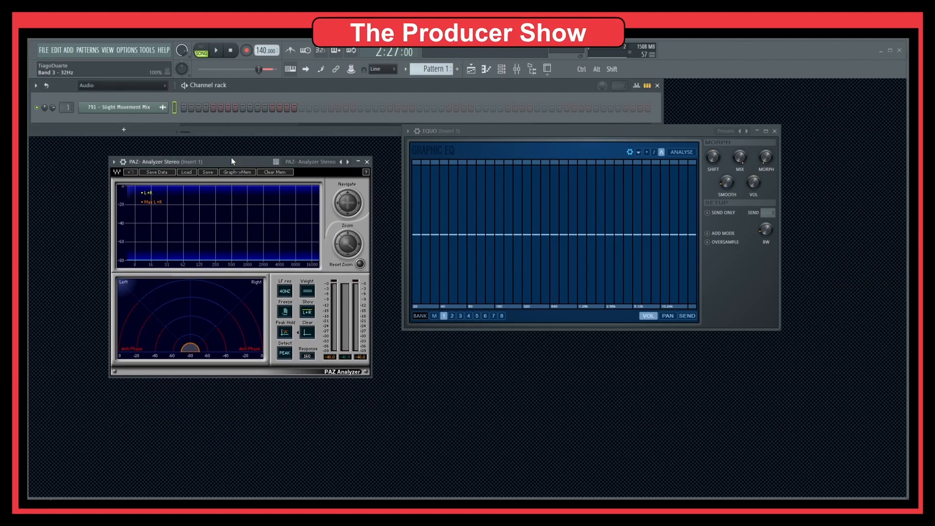
# Play the marked section to view its spectrum in both plugins, and align the EQUO window next to PAZ Analyzer
pyautogui.press('space')
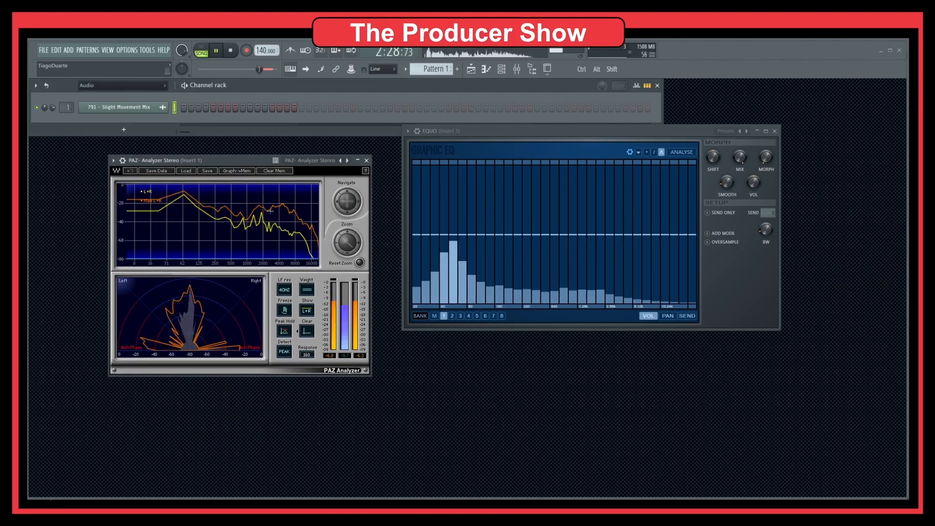
pyautogui.press('space')
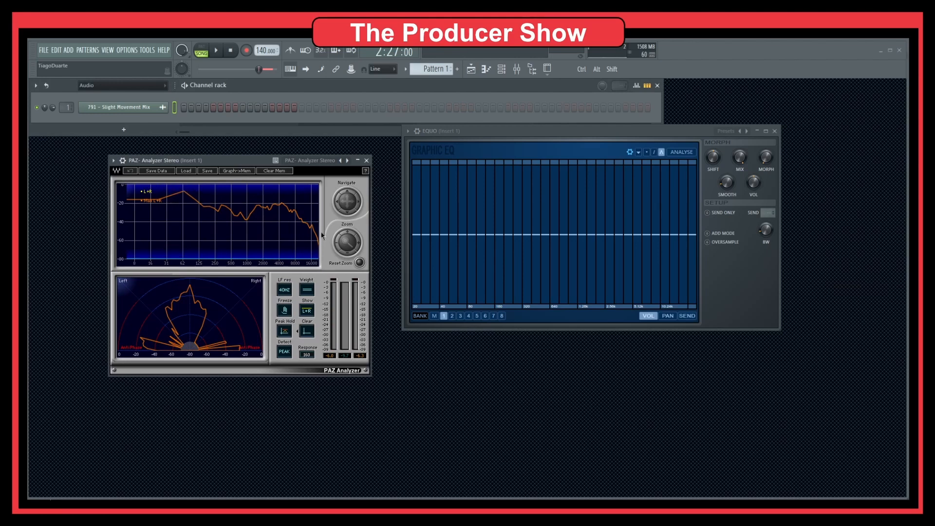
pyautogui.moveTo(528, 132); pyautogui.dragTo(502, 163)
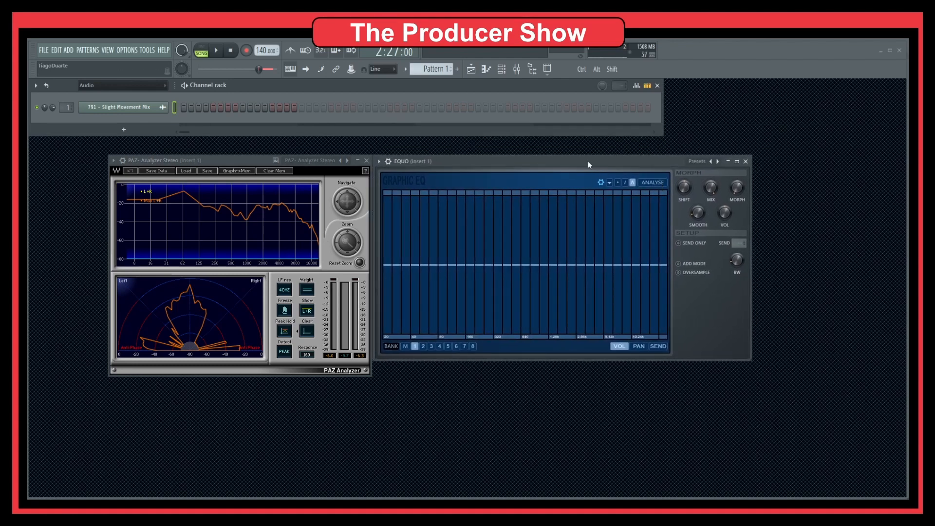
# Play the marked section and run EQUO's input analysis on it to generate a volume curve for bank 1
pyautogui.press('space')
pyautogui.click(660, 184)
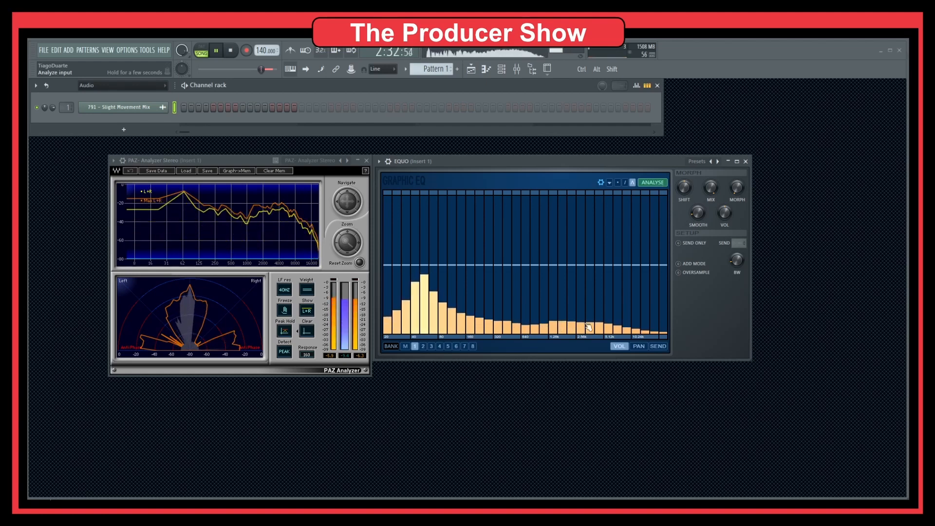
pyautogui.click(652, 183)
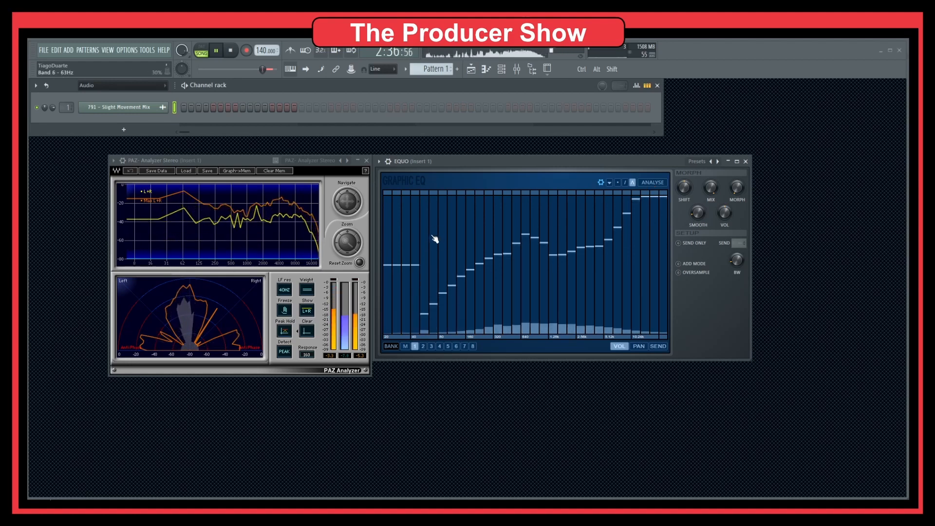
pyautogui.press('space')
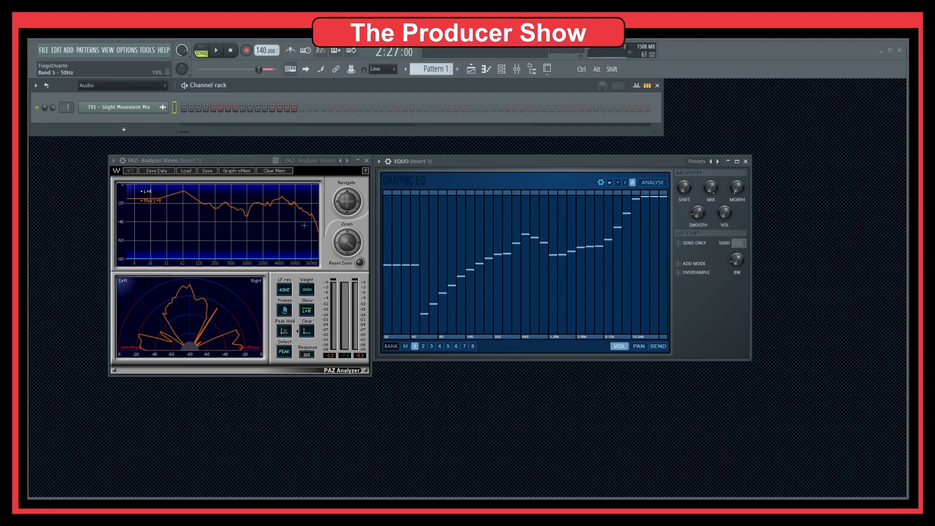
# Play the section through the generated EQUO curve and examine its spectrum in PAZ Analyzer
pyautogui.click(238, 159)
pyautogui.press('space')
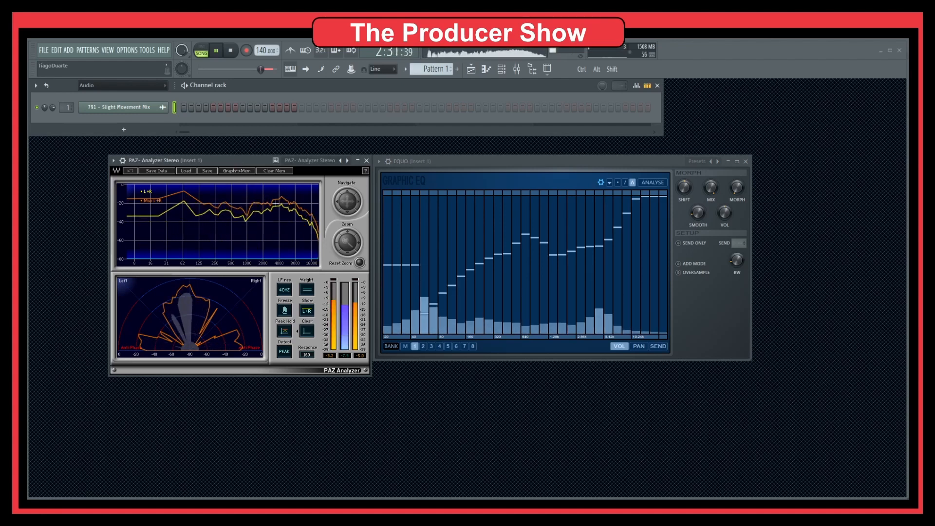
pyautogui.press('space')
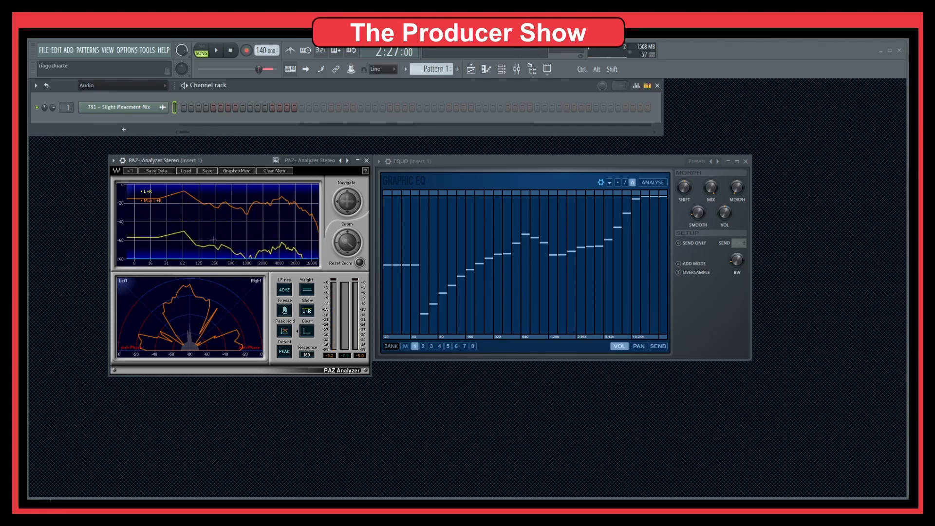
# Store the PAZ Analyzer graph in memory to compare it with the playing section, and clear the memory again
pyautogui.click(243, 171)
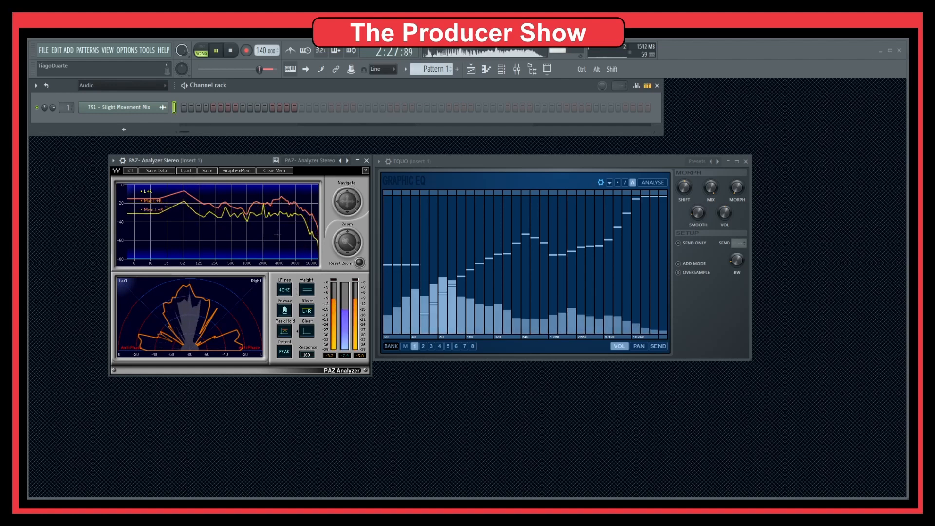
pyautogui.click(238, 172)
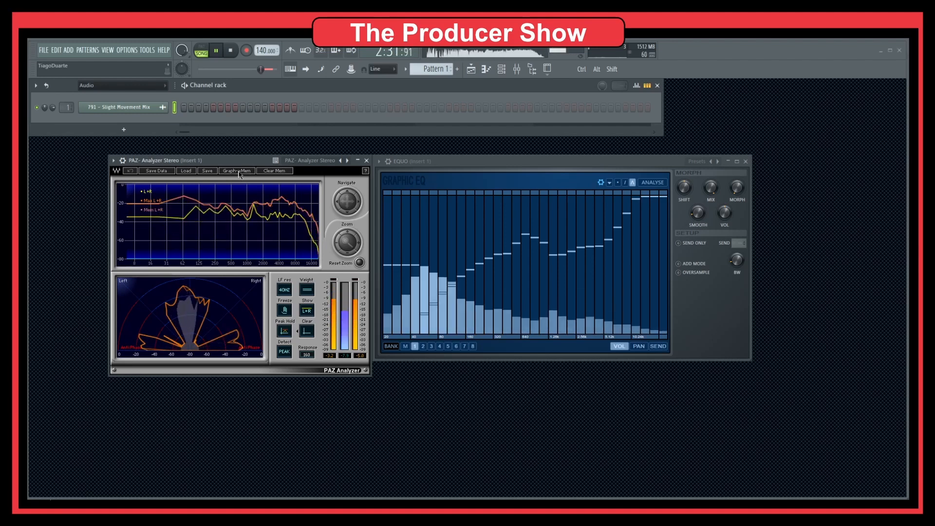
pyautogui.click(273, 172)
pyautogui.click(196, 204)
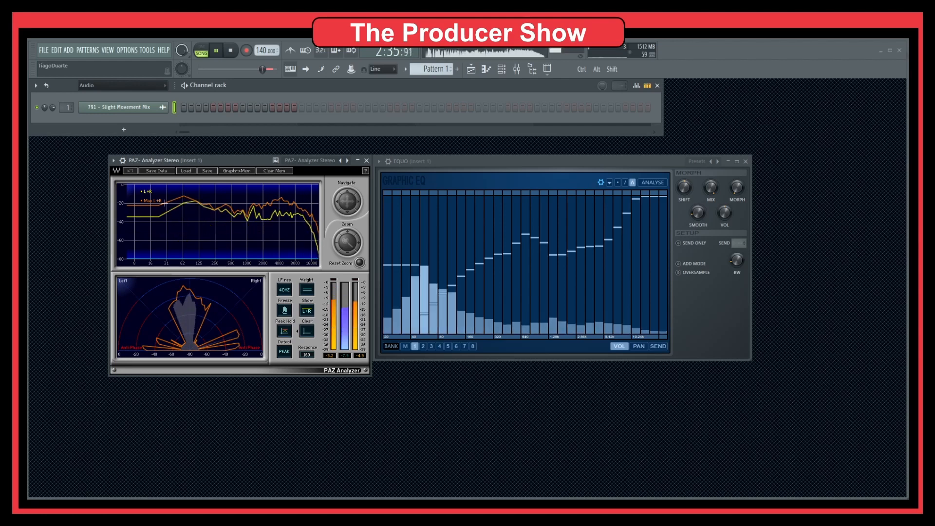
pyautogui.press('space')
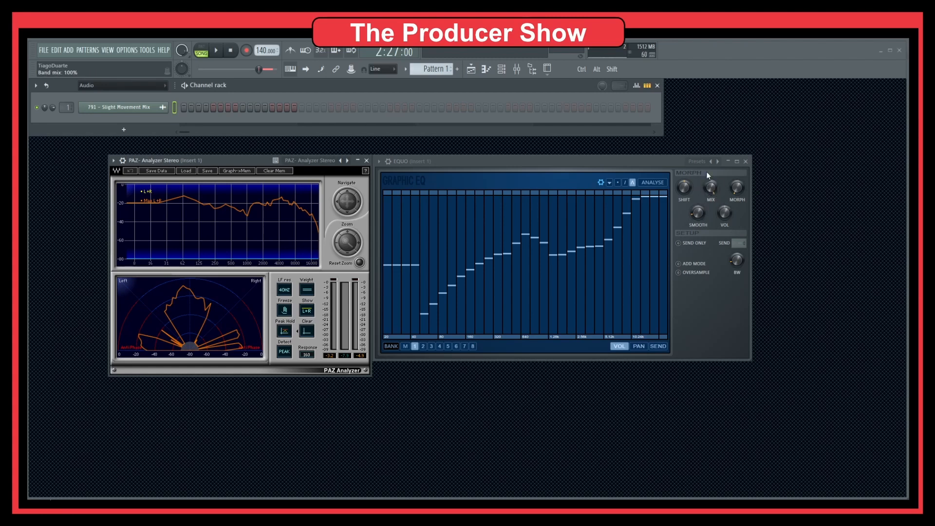
# Play the section while sweeping EQUO's band mix down to -100%, back to 0% and up to about 54%
pyautogui.press('space')
pyautogui.moveTo(713, 188); pyautogui.dragTo(713, 297)
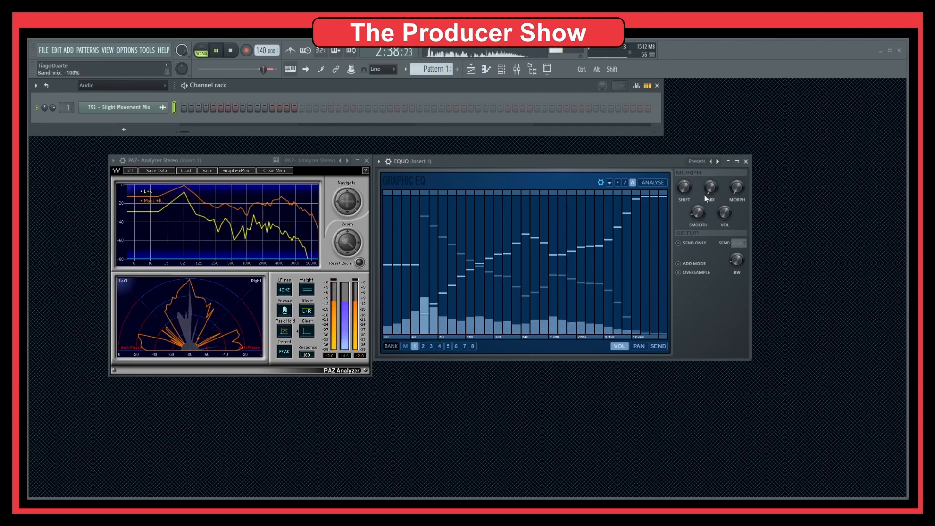
pyautogui.moveTo(705, 198); pyautogui.dragTo(706, 164)
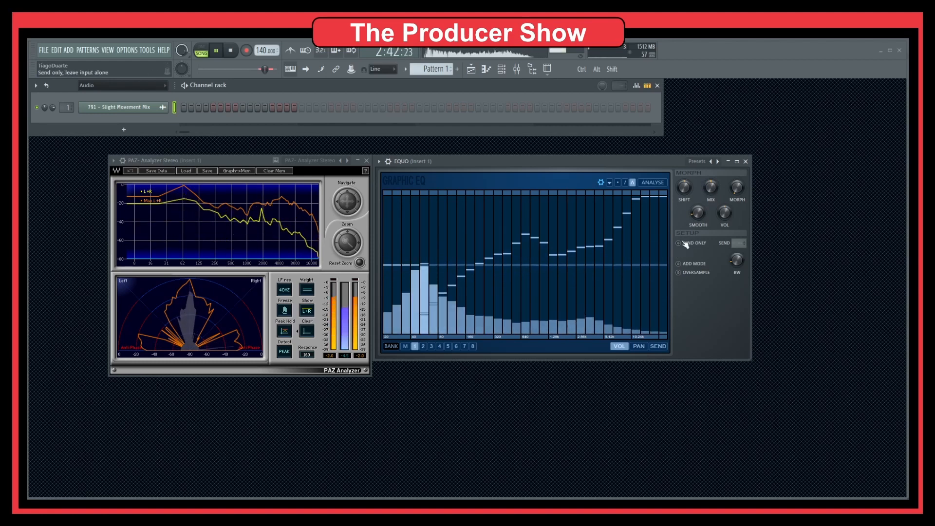
pyautogui.moveTo(711, 187)
pyautogui.mouseDown()
pyautogui.moveTo(711, 160)
pyautogui.moveTo(711, 173)
pyautogui.mouseUp()
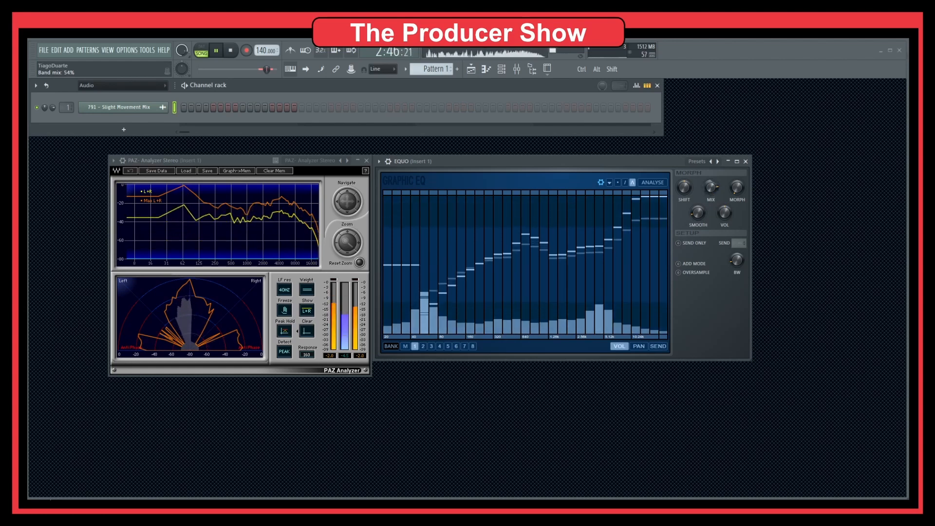
pyautogui.press('space')
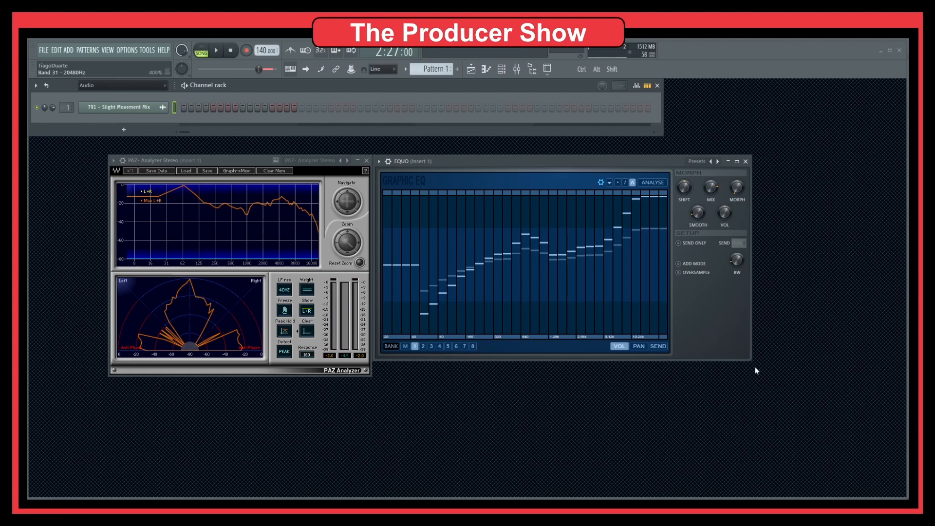
# Enlarge the EQUO window slightly, try its shift and morph controls, and restore the band shift to 0% and the mix to 100%
pyautogui.moveTo(751, 360); pyautogui.dragTo(757, 376)
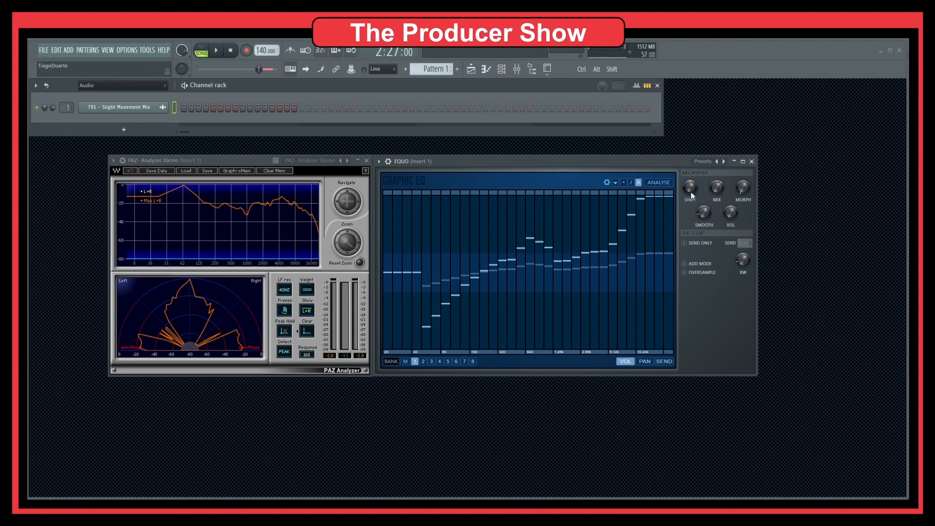
pyautogui.moveTo(690, 187)
pyautogui.mouseDown()
pyautogui.moveTo(690, 176)
pyautogui.moveTo(691, 205)
pyautogui.moveTo(690, 196)
pyautogui.mouseUp()
pyautogui.moveTo(690, 188); pyautogui.dragTo(690, 176)
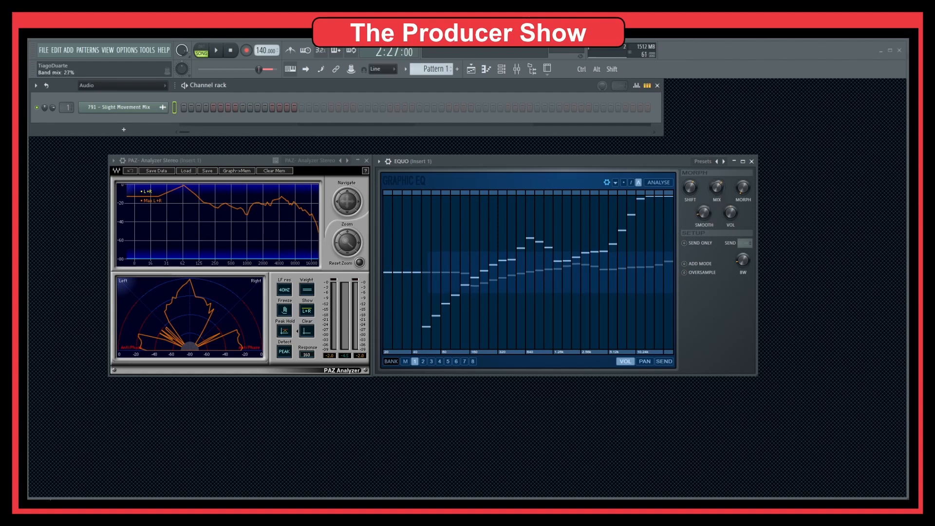
pyautogui.moveTo(717, 193); pyautogui.dragTo(690, 198)
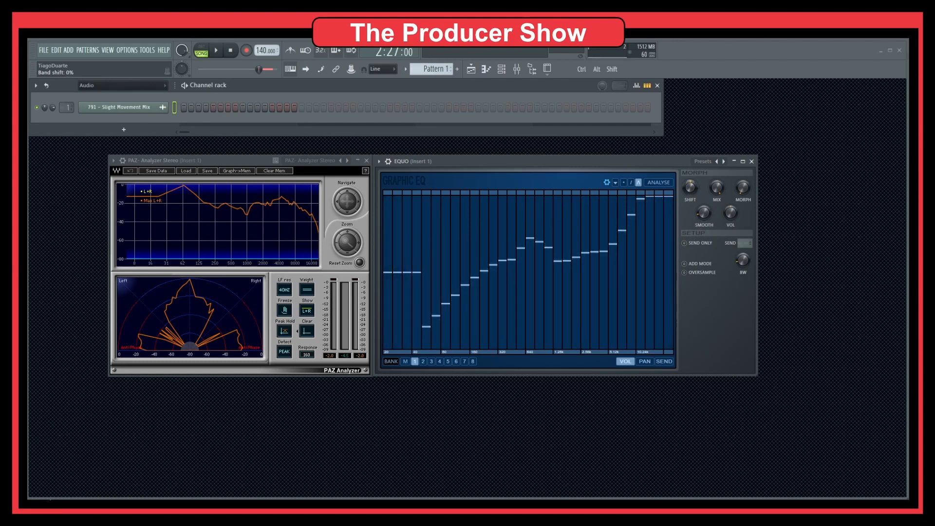
pyautogui.moveTo(743, 188); pyautogui.dragTo(743, 141)
# Leave only EQUO open, centred in the workspace, and reset bank 1's volume curve to 100% in every band
pyautogui.click(367, 160)
pyautogui.moveTo(485, 164); pyautogui.dragTo(369, 156)
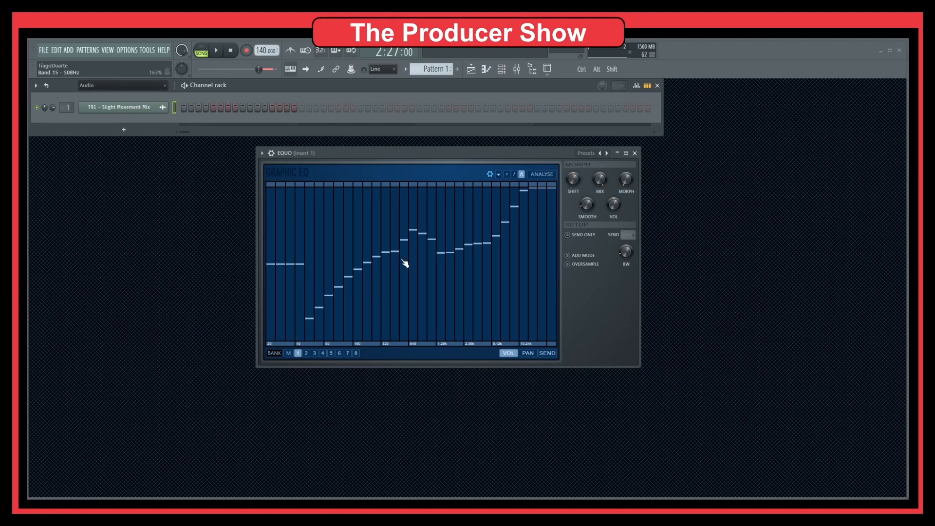
pyautogui.press('alt')
pyautogui.moveTo(301, 267); pyautogui.dragTo(553, 265)
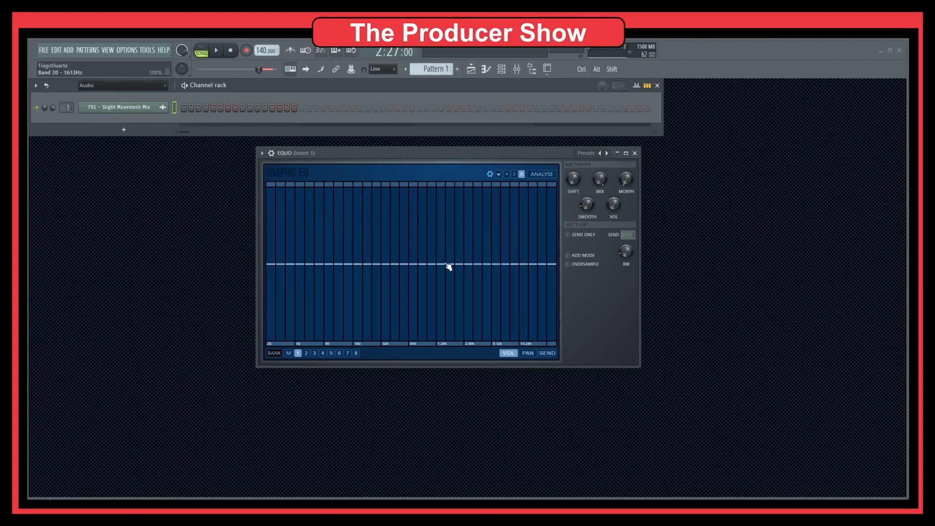
# Draw wavy and arched volume curves across bank 1's bands, listen to the section through them, and flatten the curve again
pyautogui.moveTo(314, 266)
pyautogui.mouseDown()
pyautogui.moveTo(319, 212)
pyautogui.moveTo(344, 224)
pyautogui.moveTo(366, 306)
pyautogui.moveTo(388, 303)
pyautogui.moveTo(422, 209)
pyautogui.moveTo(440, 297)
pyautogui.moveTo(492, 236)
pyautogui.moveTo(523, 333)
pyautogui.moveTo(546, 197)
pyautogui.moveTo(543, 304)
pyautogui.moveTo(541, 195)
pyautogui.moveTo(538, 324)
pyautogui.mouseUp()
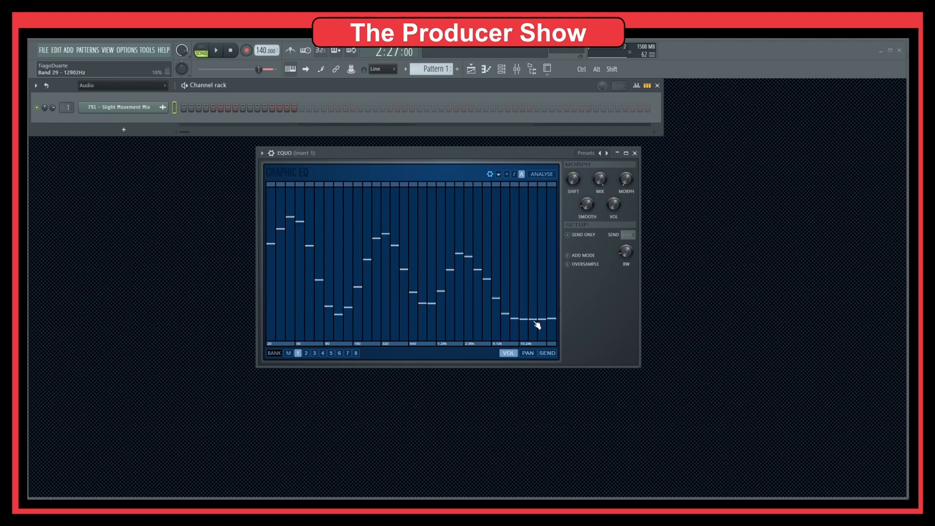
pyautogui.moveTo(537, 321); pyautogui.dragTo(538, 208)
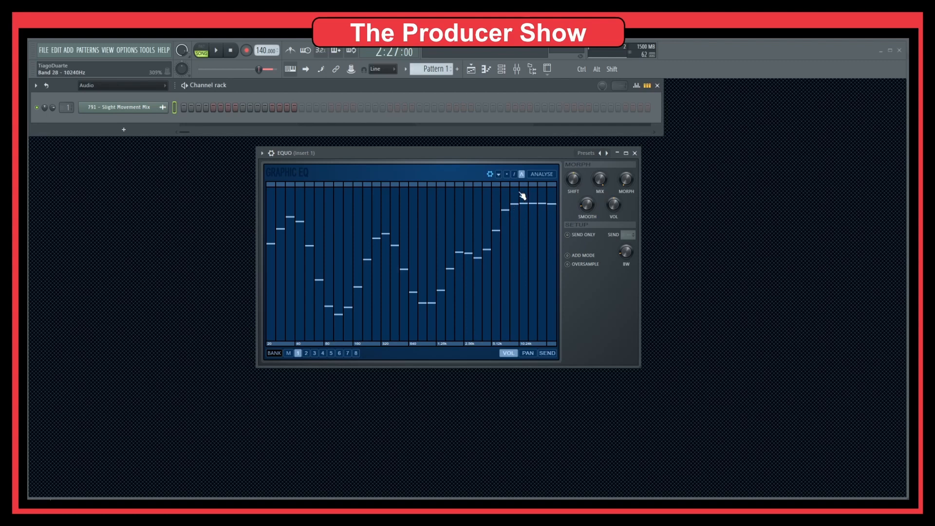
pyautogui.moveTo(529, 212)
pyautogui.mouseDown()
pyautogui.moveTo(532, 279)
pyautogui.moveTo(440, 309)
pyautogui.moveTo(434, 204)
pyautogui.moveTo(429, 314)
pyautogui.moveTo(409, 224)
pyautogui.moveTo(382, 231)
pyautogui.moveTo(349, 317)
pyautogui.moveTo(413, 221)
pyautogui.moveTo(442, 217)
pyautogui.moveTo(477, 298)
pyautogui.moveTo(520, 293)
pyautogui.moveTo(543, 220)
pyautogui.moveTo(548, 312)
pyautogui.moveTo(466, 236)
pyautogui.moveTo(335, 251)
pyautogui.moveTo(267, 341)
pyautogui.moveTo(327, 285)
pyautogui.moveTo(518, 224)
pyautogui.mouseUp()
pyautogui.press('space')
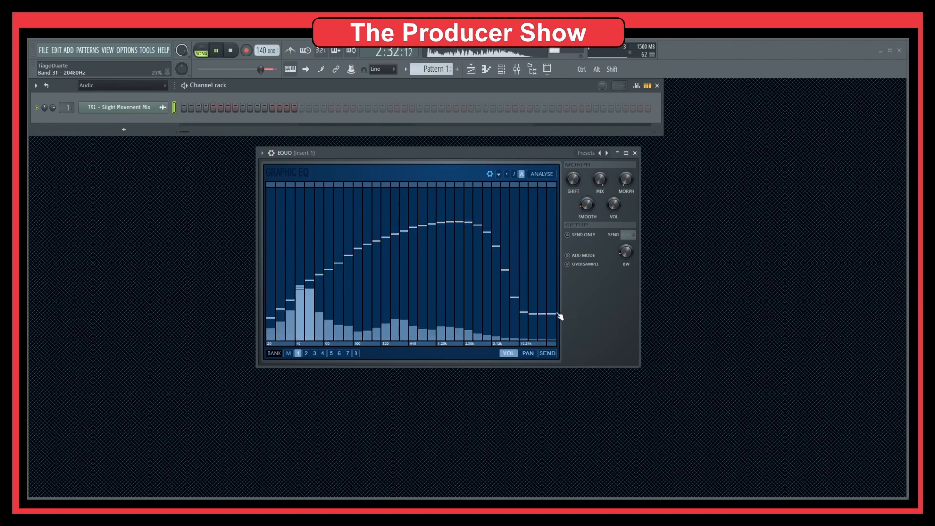
pyautogui.press('space')
pyautogui.moveTo(296, 265)
pyautogui.mouseDown()
pyautogui.moveTo(557, 266)
pyautogui.moveTo(279, 267)
pyautogui.mouseUp()
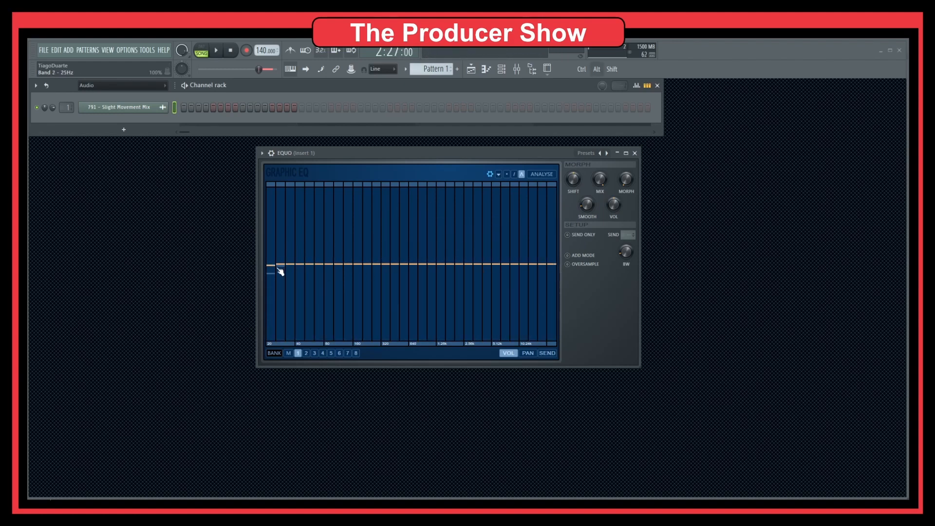
# Draw a bank 1 pan curve with the low bands at 100% and the high bands at -100%, and listen to the section
pyautogui.click(528, 354)
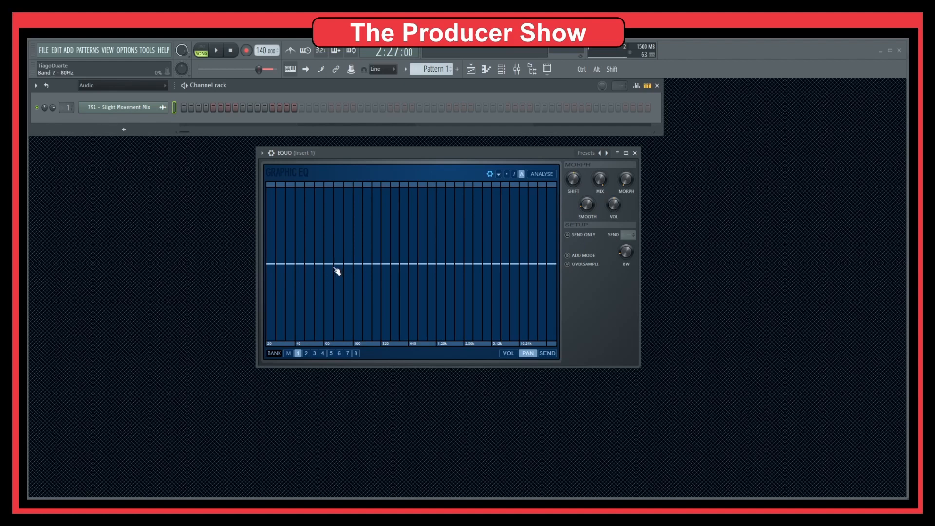
pyautogui.moveTo(325, 270)
pyautogui.mouseDown()
pyautogui.moveTo(334, 224)
pyautogui.moveTo(290, 163)
pyautogui.moveTo(231, 162)
pyautogui.mouseUp()
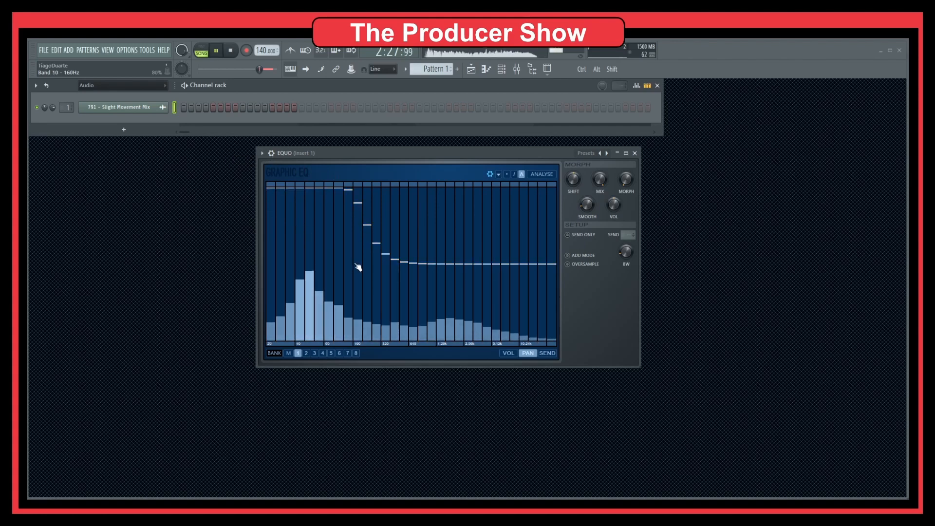
pyautogui.moveTo(447, 270)
pyautogui.mouseDown()
pyautogui.moveTo(463, 305)
pyautogui.moveTo(564, 402)
pyautogui.moveTo(465, 320)
pyautogui.mouseUp()
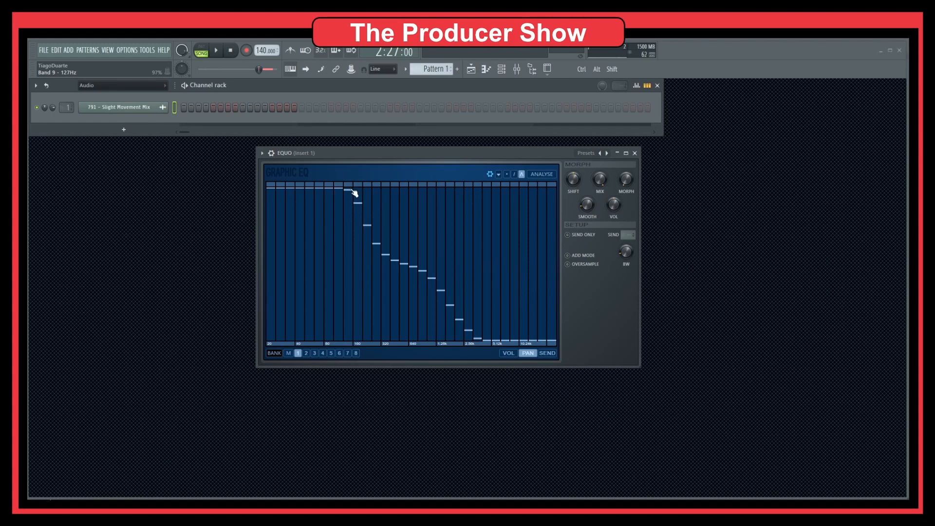
pyautogui.moveTo(354, 193)
pyautogui.mouseDown()
pyautogui.moveTo(375, 192)
pyautogui.moveTo(489, 354)
pyautogui.mouseUp()
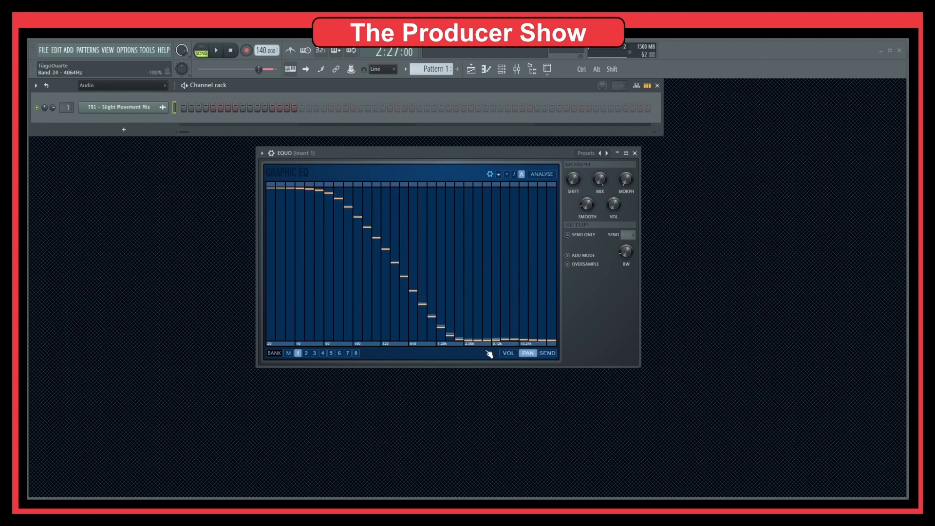
pyautogui.moveTo(365, 209); pyautogui.dragTo(361, 183)
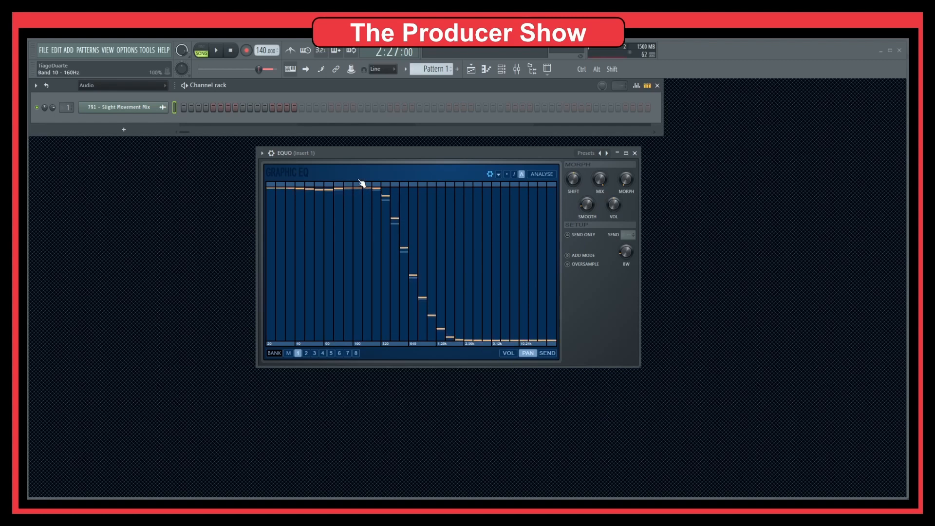
pyautogui.press('space')
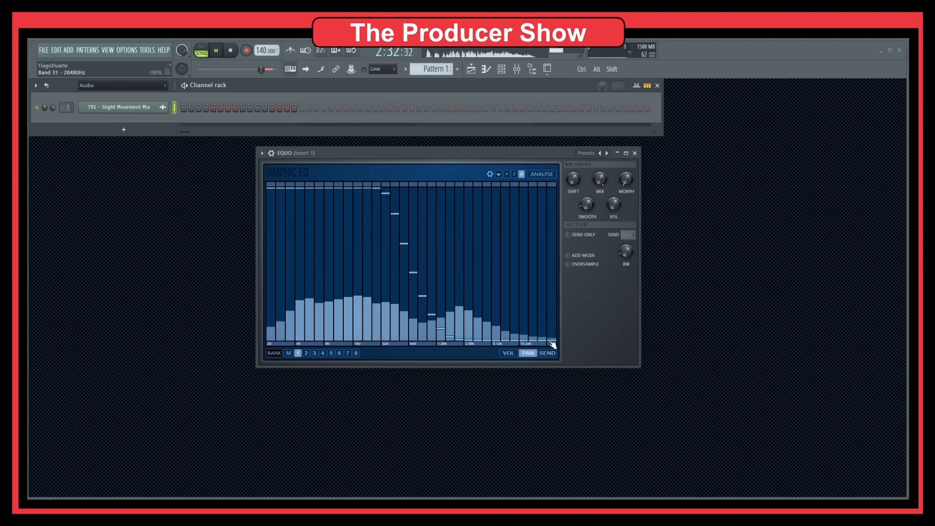
pyautogui.press('space')
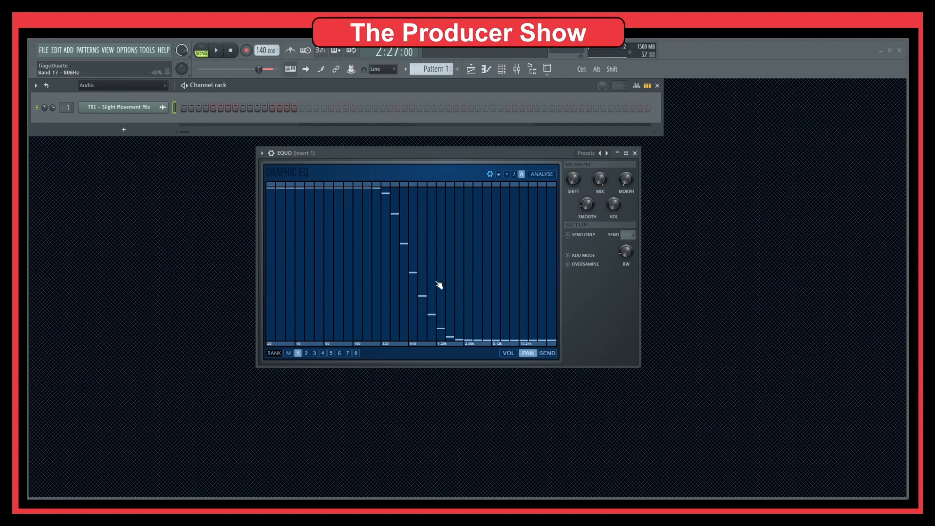
# Play the section while sweeping the band mix up from -100%, then reset the mix and flatten the pan curve
pyautogui.press('space')
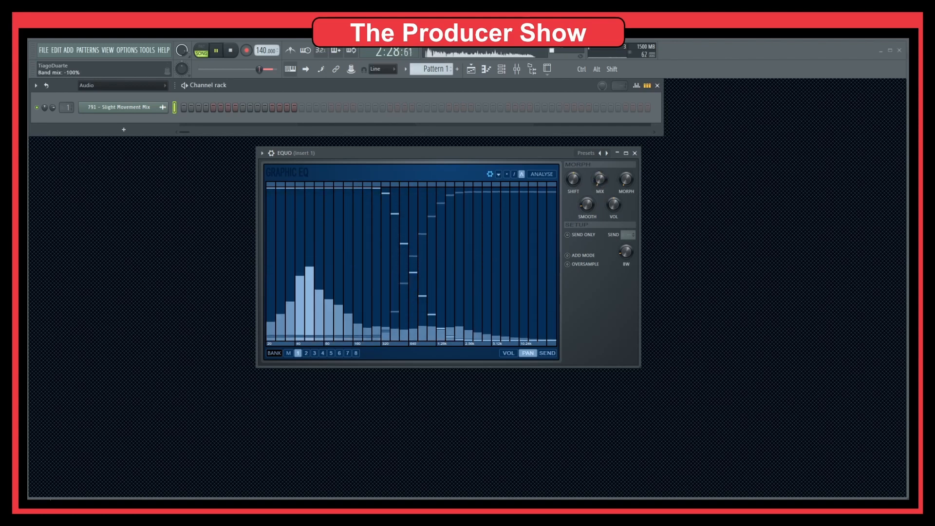
pyautogui.moveTo(600, 179); pyautogui.dragTo(600, 153)
pyautogui.press('space')
pyautogui.rightClick(600, 181)
pyautogui.click(619, 186)
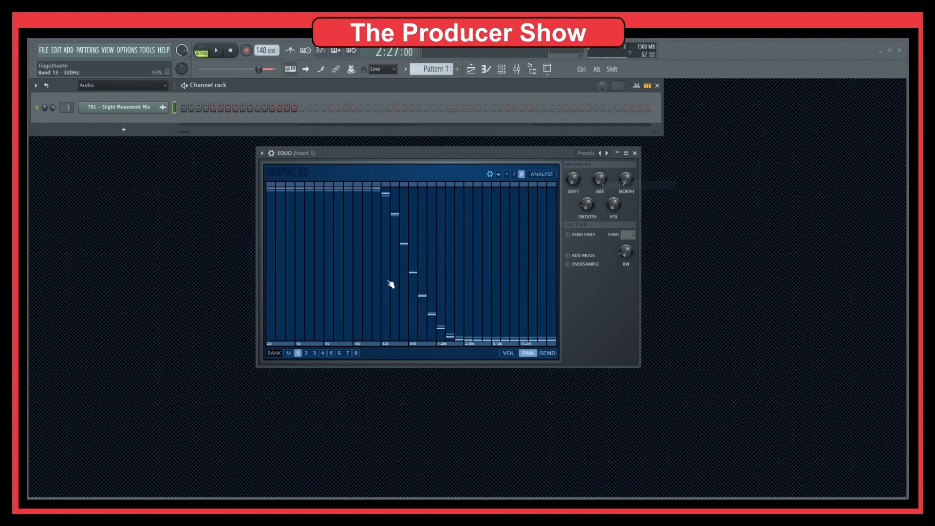
pyautogui.moveTo(274, 277); pyautogui.dragTo(554, 276)
# Raise the upper bands of bank 1's send curve for send 1, and show the mixer while trying the Send only option
pyautogui.click(547, 353)
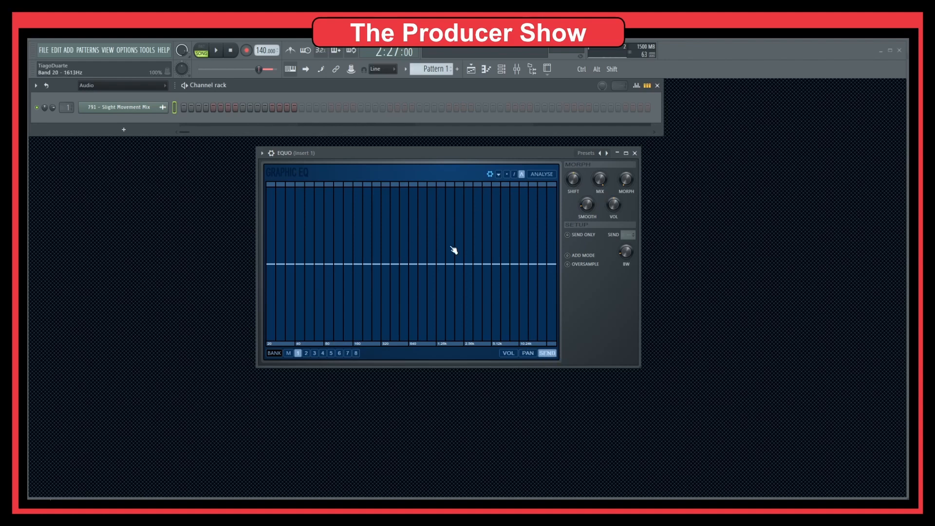
pyautogui.moveTo(511, 268); pyautogui.dragTo(510, 190)
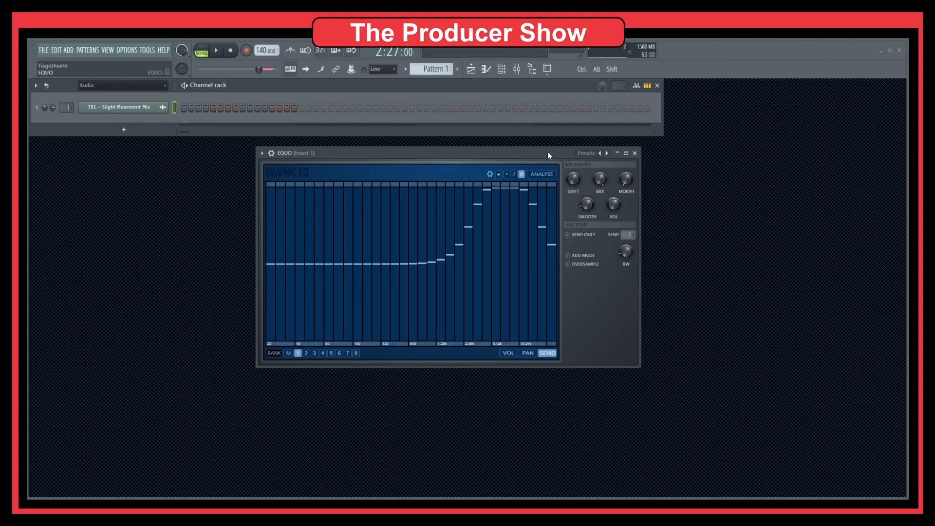
pyautogui.click(517, 69)
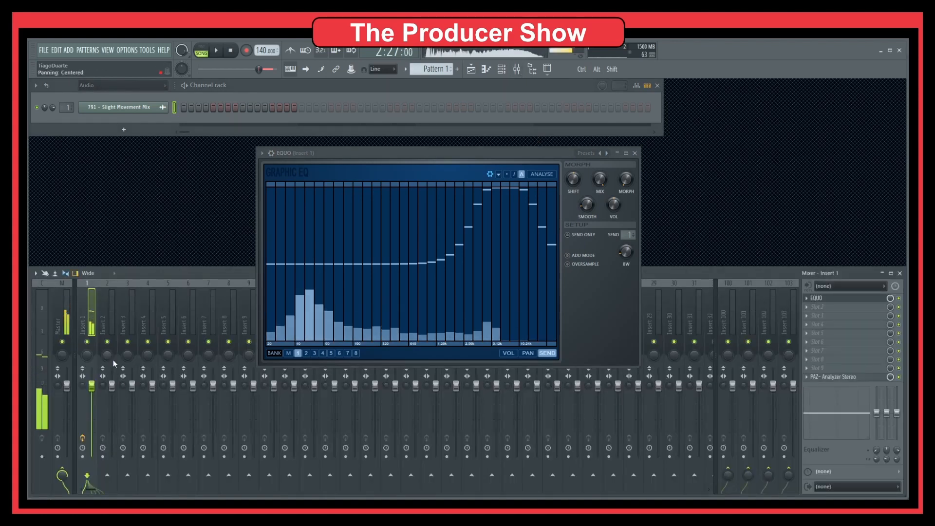
pyautogui.click(568, 236)
pyautogui.press('space')
pyautogui.press('space')
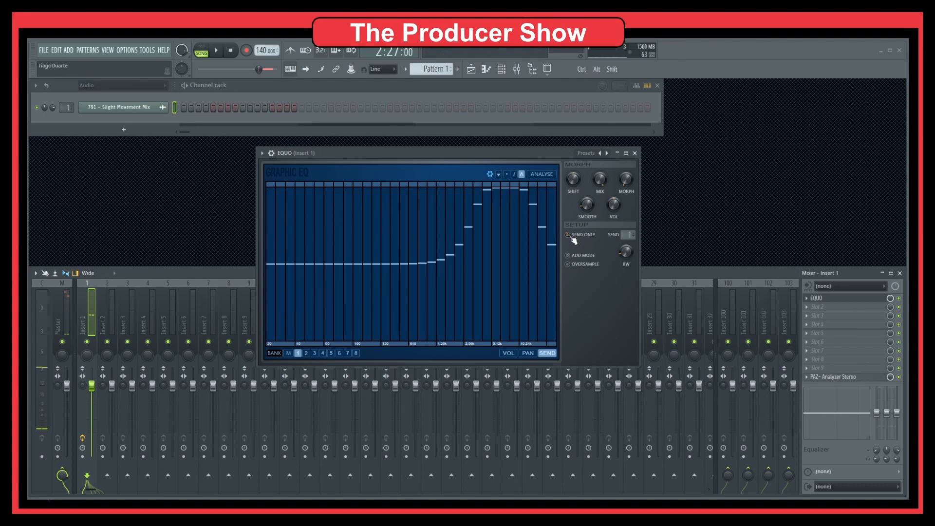
# Show EQUO's detailed plugin settings and look through its plugin options
pyautogui.click(271, 153)
pyautogui.click(263, 154)
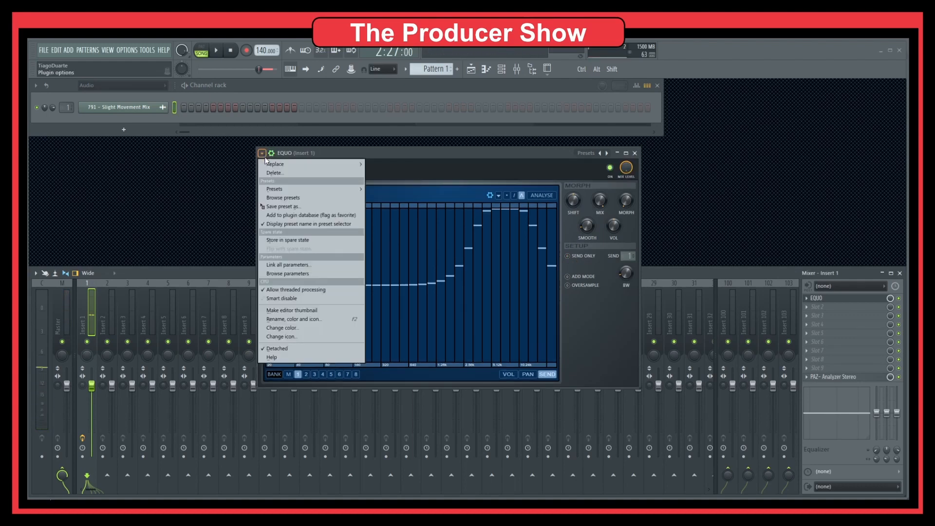
pyautogui.click(263, 154)
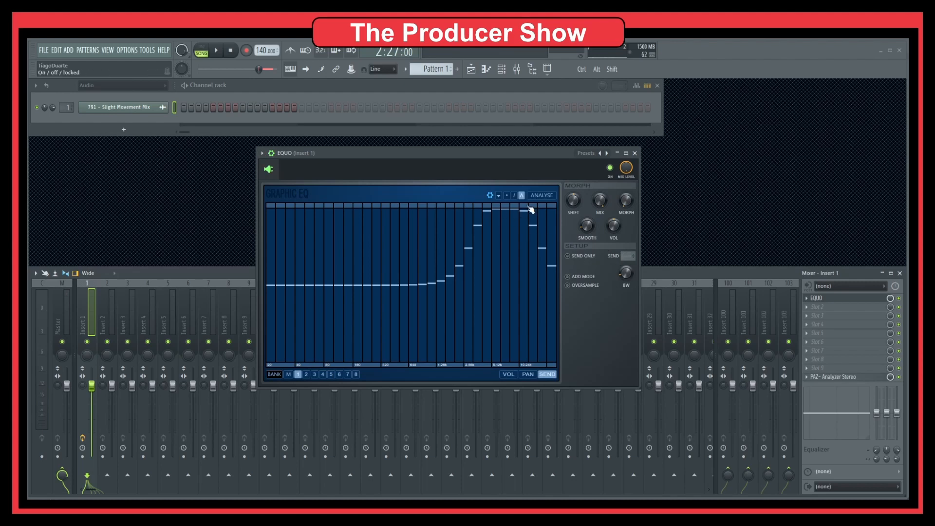
# Compare banks 1 and 2, then flatten bank 1's send curve and return to its volume curve
pyautogui.click(306, 374)
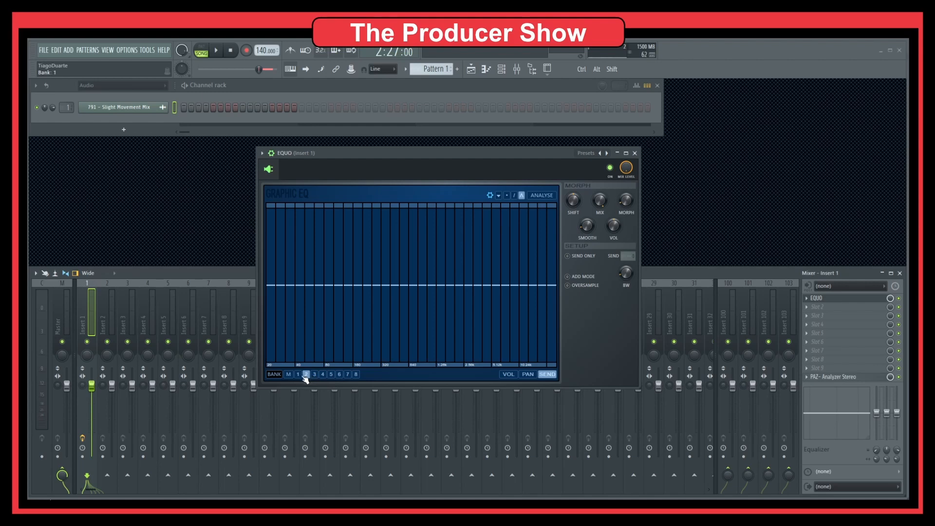
pyautogui.click(299, 375)
pyautogui.click(306, 375)
pyautogui.click(299, 374)
pyautogui.moveTo(421, 288)
pyautogui.mouseDown()
pyautogui.moveTo(577, 294)
pyautogui.moveTo(257, 290)
pyautogui.mouseUp()
pyautogui.click(513, 374)
# Look through EQUO's plugin options and preset list, and hide the detailed plugin settings
pyautogui.click(262, 153)
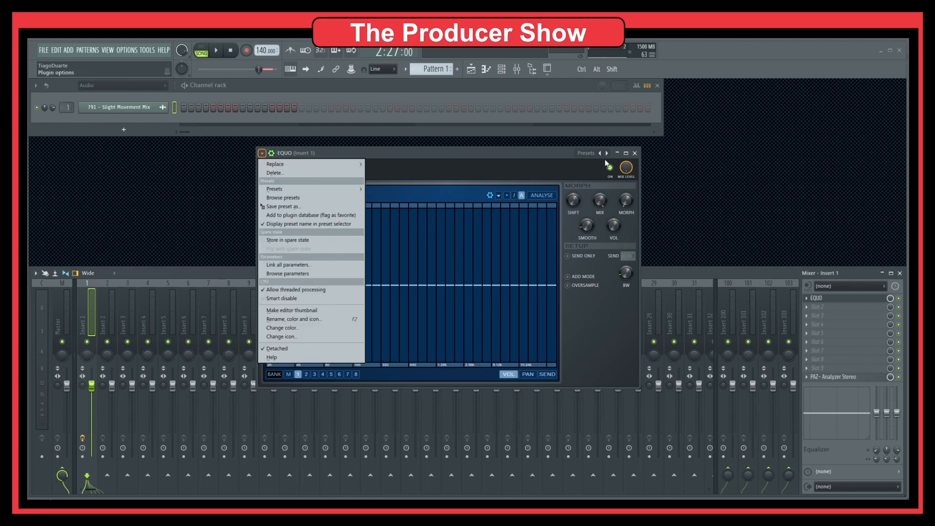
pyautogui.click(461, 155)
pyautogui.click(271, 153)
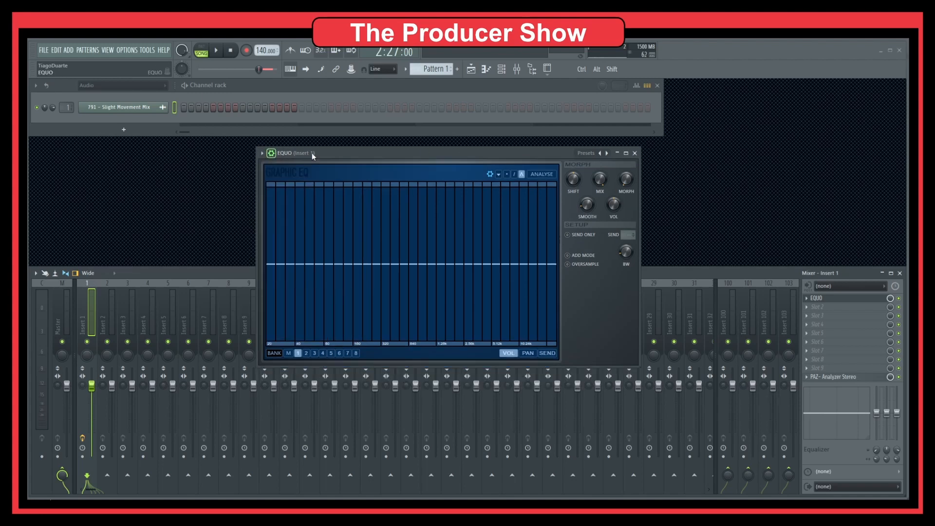
pyautogui.rightClick(607, 153)
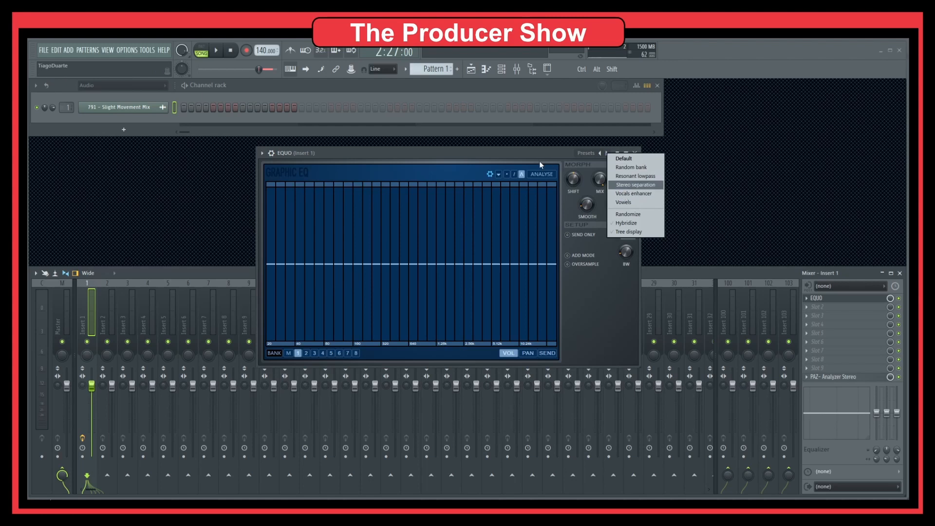
pyautogui.click(528, 156)
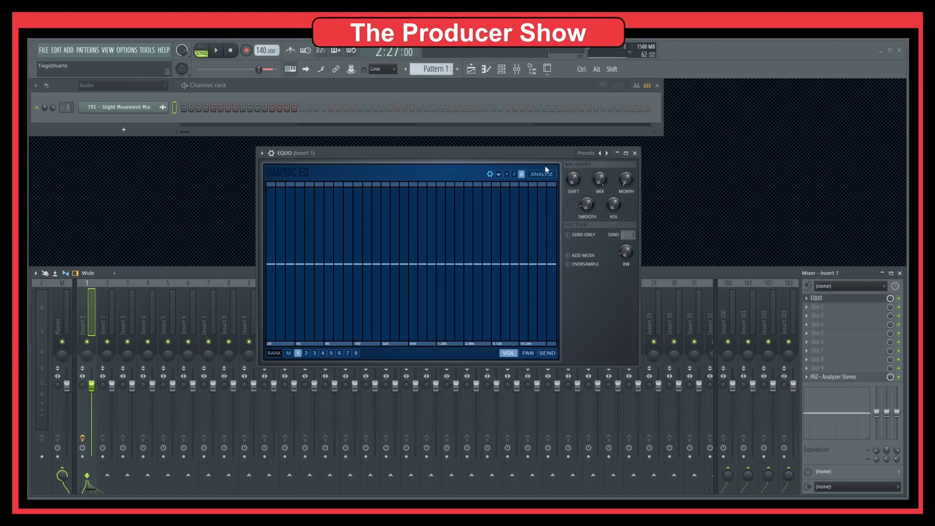